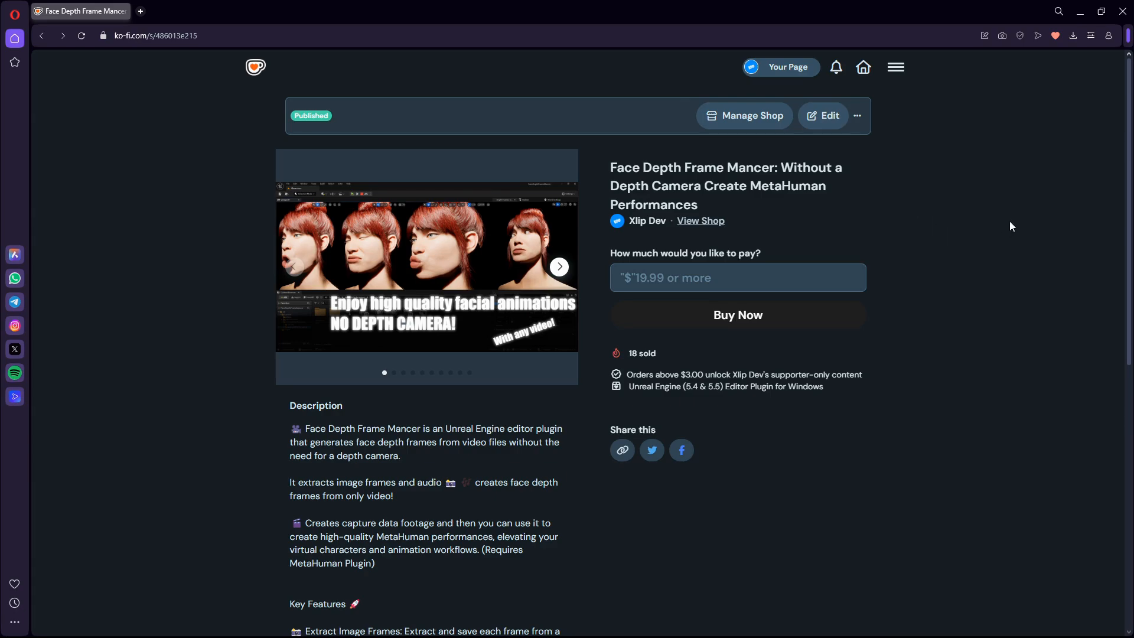
Switch to File Explorer and go up from XiaomiRedmiNote13Pro to the Comparison folder.
key(alt+Tab)
key(alt+Tab)
key(alt+Tab)
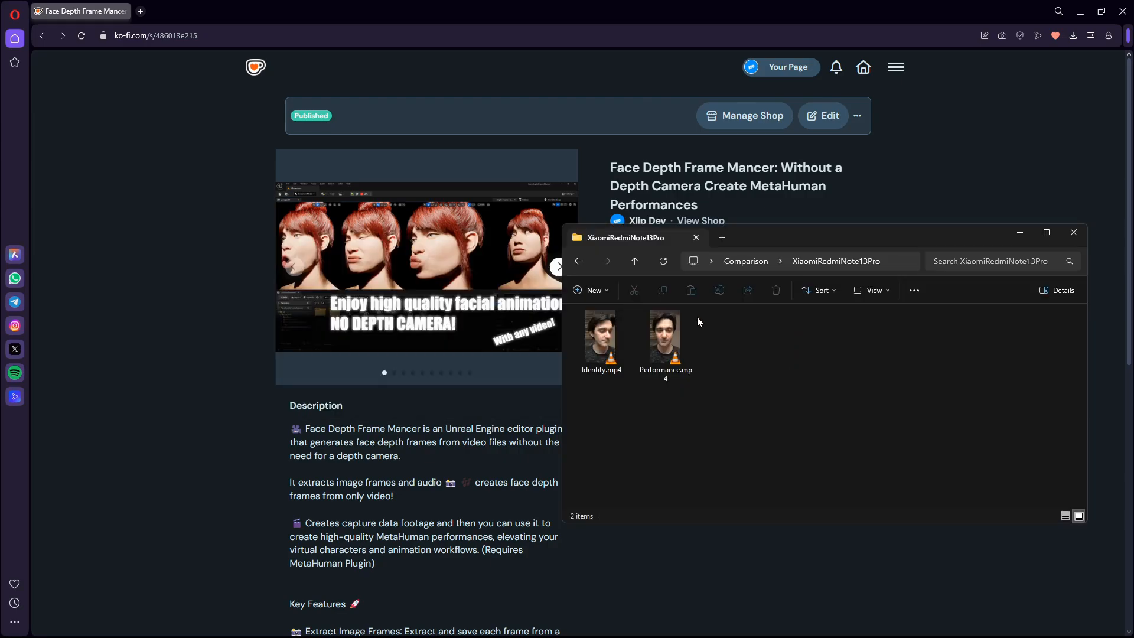
click(746, 261)
click(633, 332)
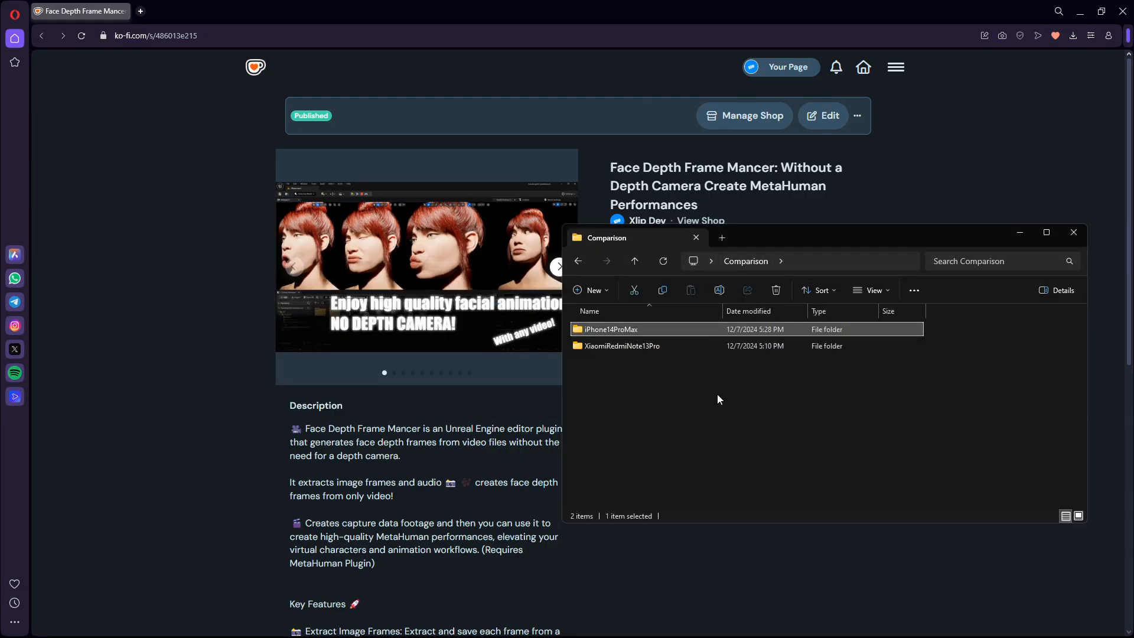
mouse_move(661, 378)
mouse_down()
mouse_move(597, 349)
mouse_move(622, 377)
mouse_move(595, 331)
mouse_move(664, 384)
mouse_move(631, 375)
mouse_move(645, 377)
mouse_move(575, 303)
mouse_move(647, 384)
mouse_up()
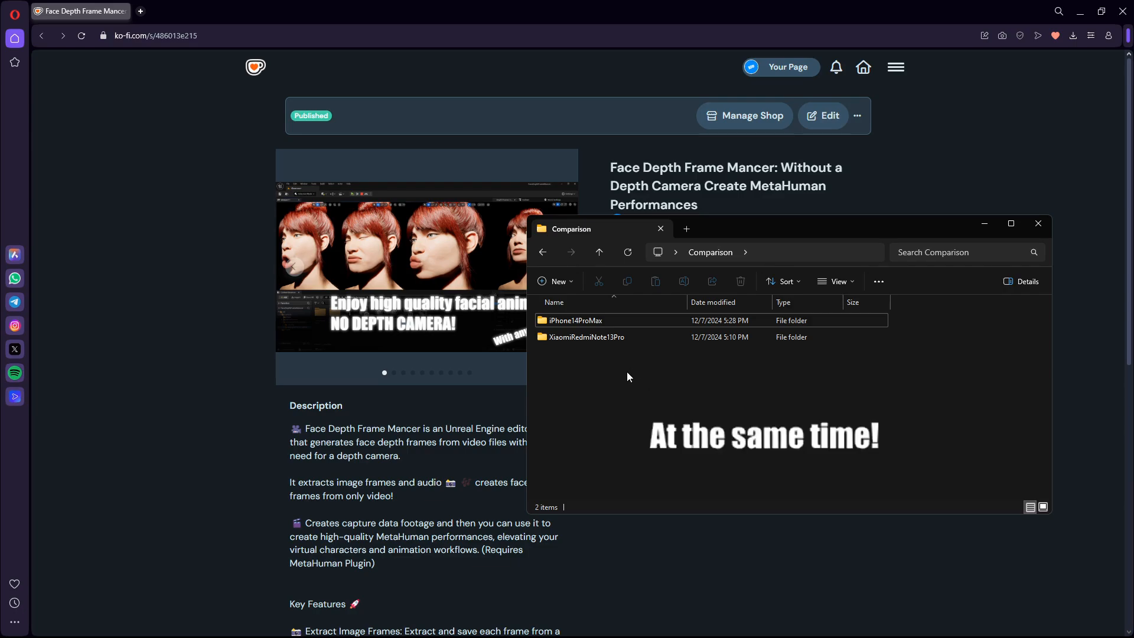
Open the iPhone14ProMax folder and its Identity subfolder to examine the iPhone capture files.
double_click(584, 324)
click(580, 324)
double_click(580, 325)
drag(674, 477, 632, 465)
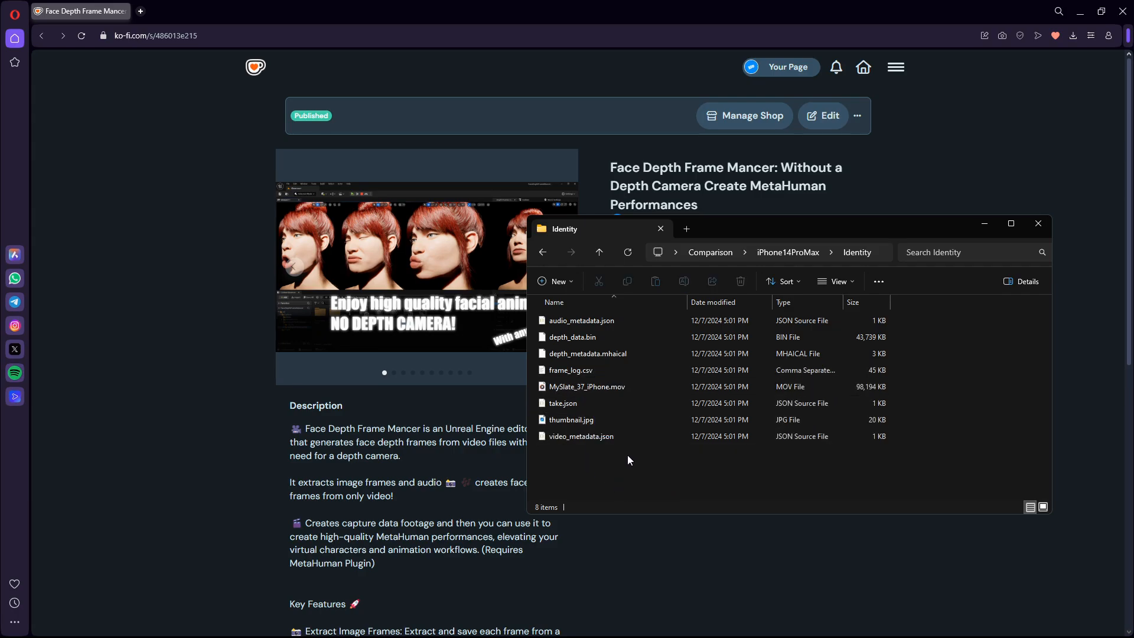
Go back to the Comparison folder and open XiaomiRedmiNote13Pro to examine its video files.
key(alt+Left)
key(alt+Left)
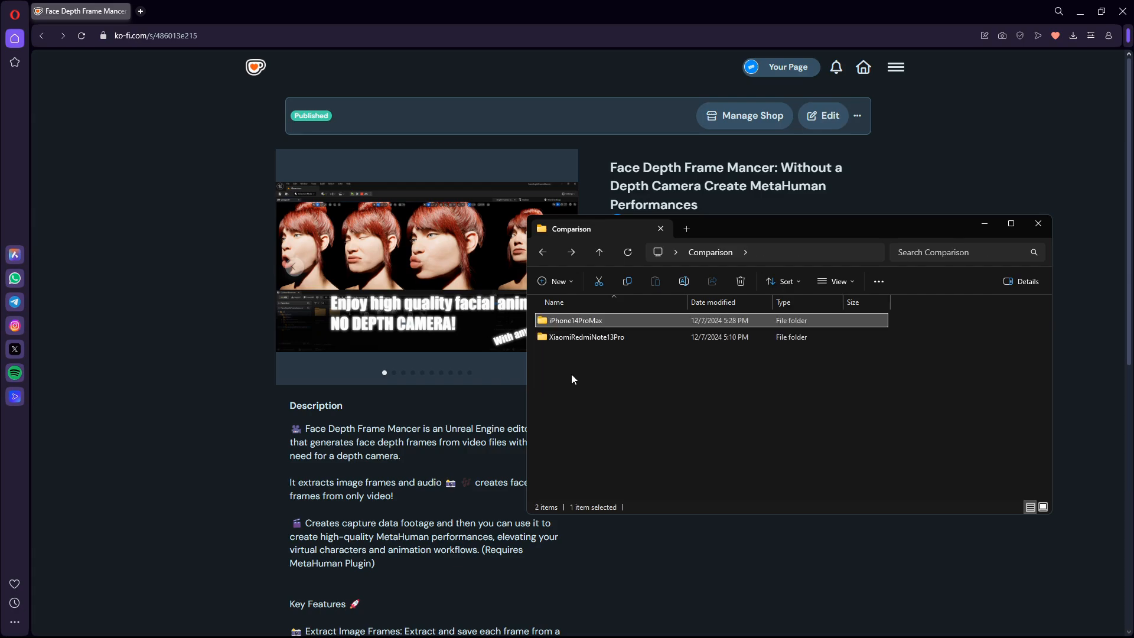
click(571, 373)
mouse_move(553, 343)
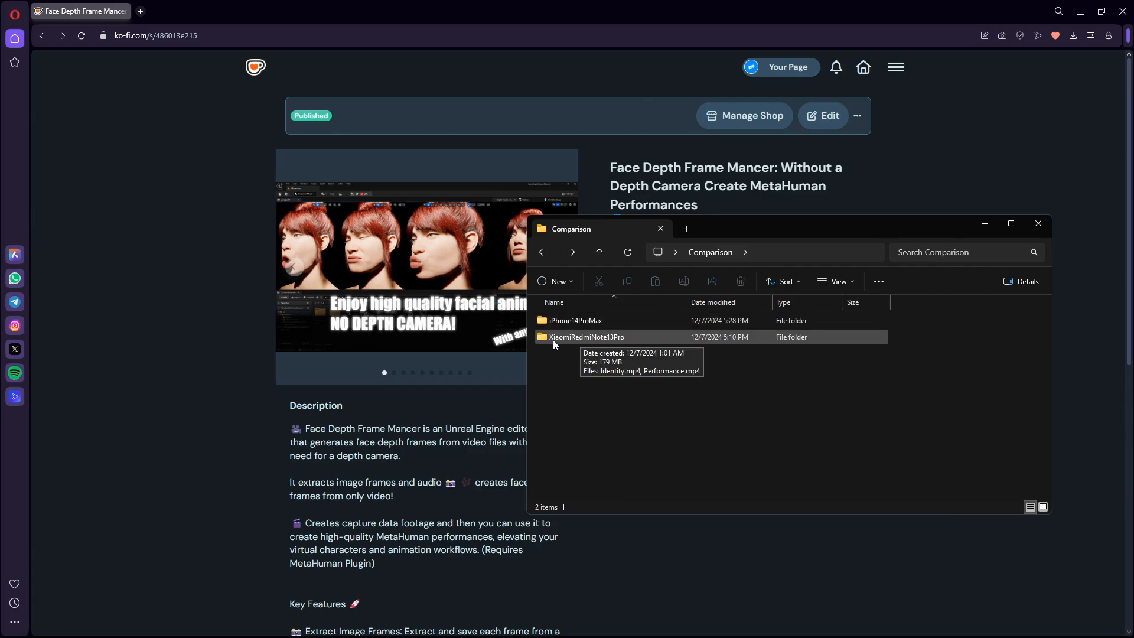
double_click(602, 338)
mouse_move(767, 391)
mouse_down()
mouse_move(564, 333)
mouse_move(790, 393)
mouse_up()
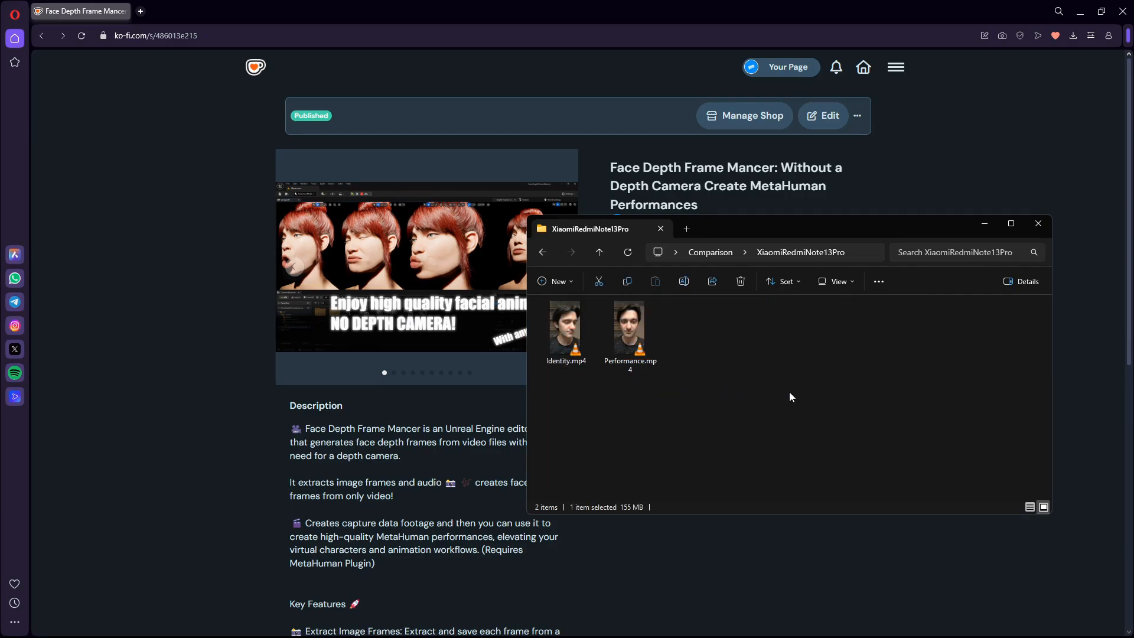
drag(856, 233, 909, 245)
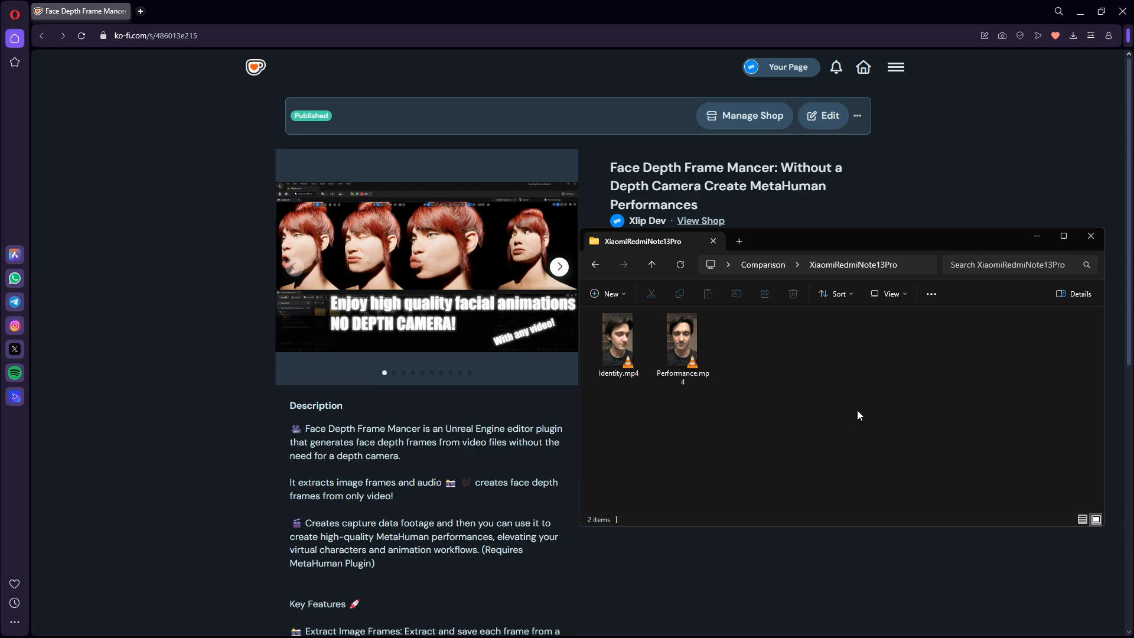
Return to the Comparison folder and switch to the Iphone14ProCompare55 project in Unreal Editor.
key(alt+Left)
click(966, 204)
key(alt+Tab)
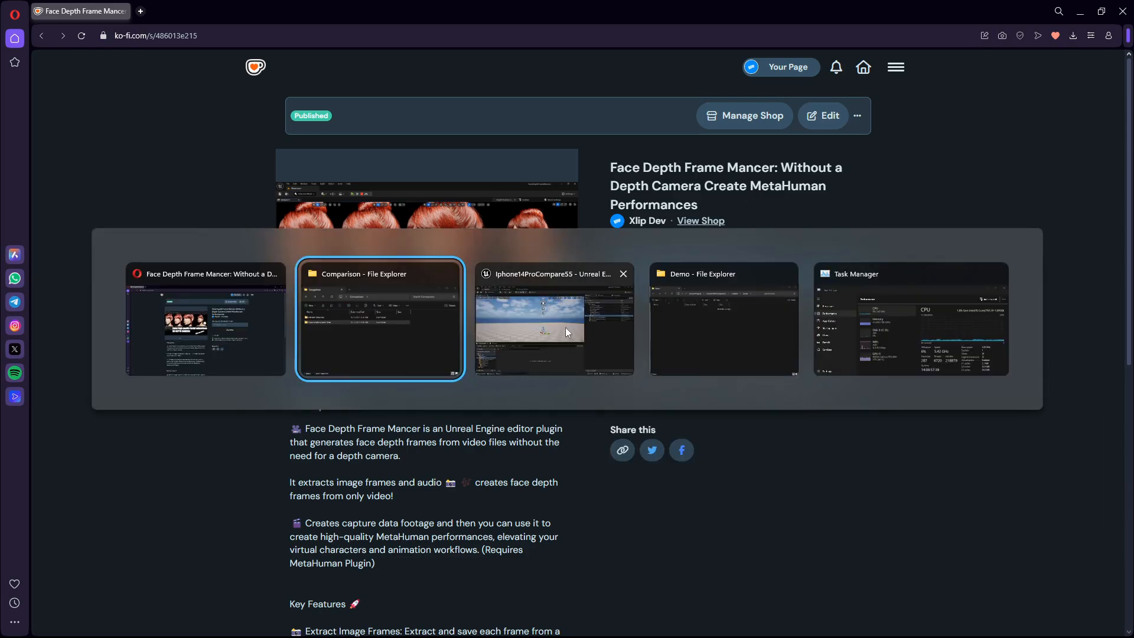
click(565, 327)
mouse_move(394, 235)
right_down()
mouse_move(373, 236)
mouse_move(390, 236)
right_up()
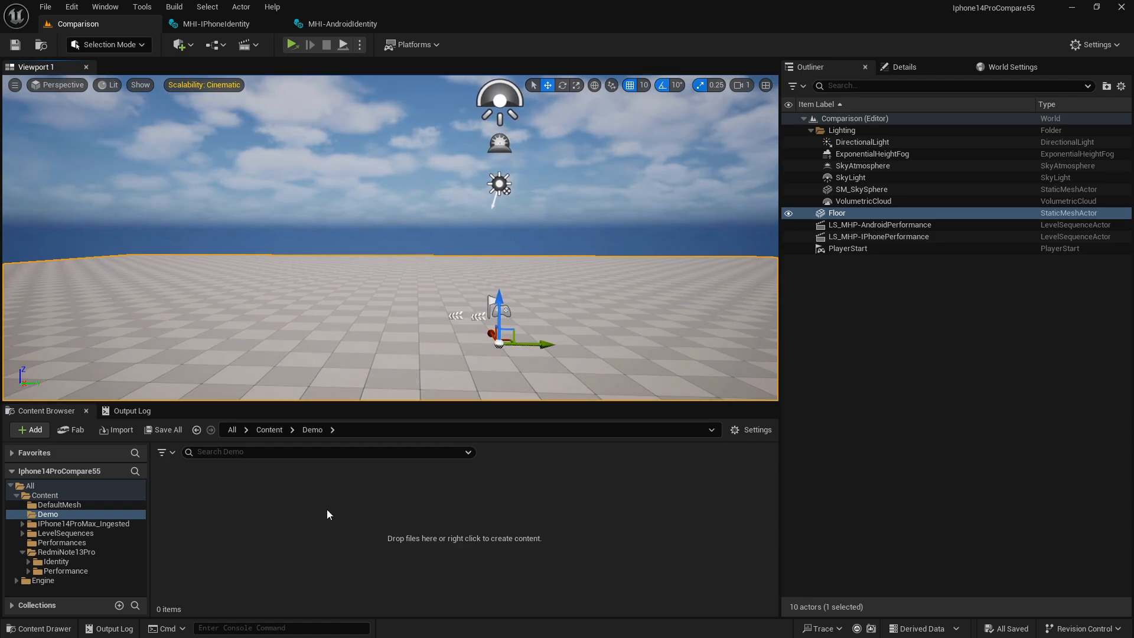
drag(786, 274, 791, 273)
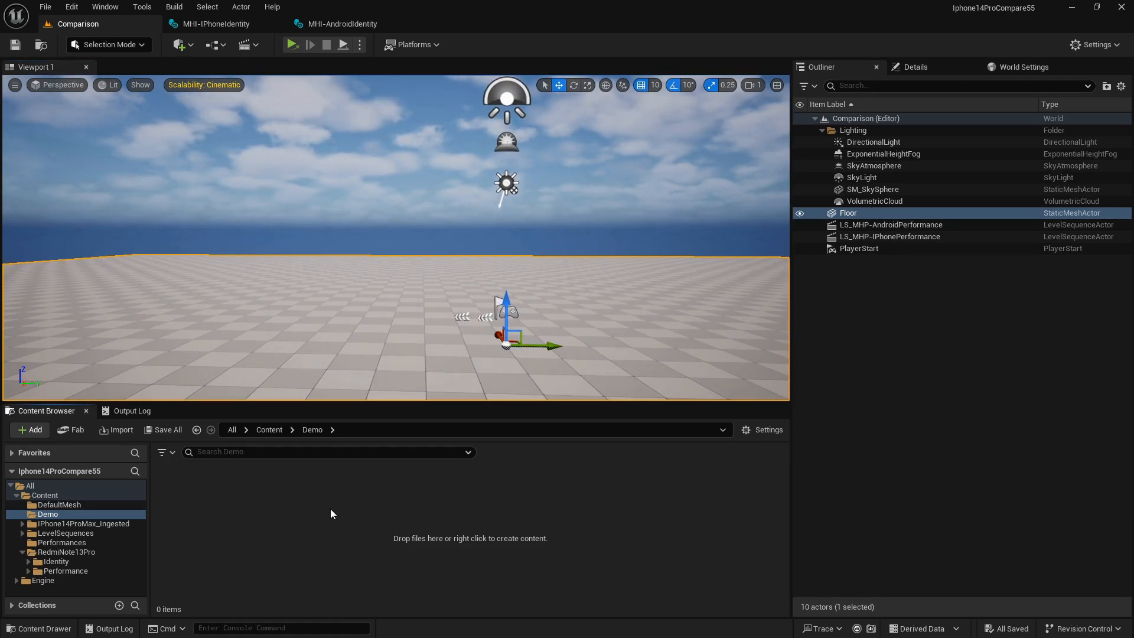
Create a folder named Identity inside the Demo content folder and open it.
right_click(215, 495)
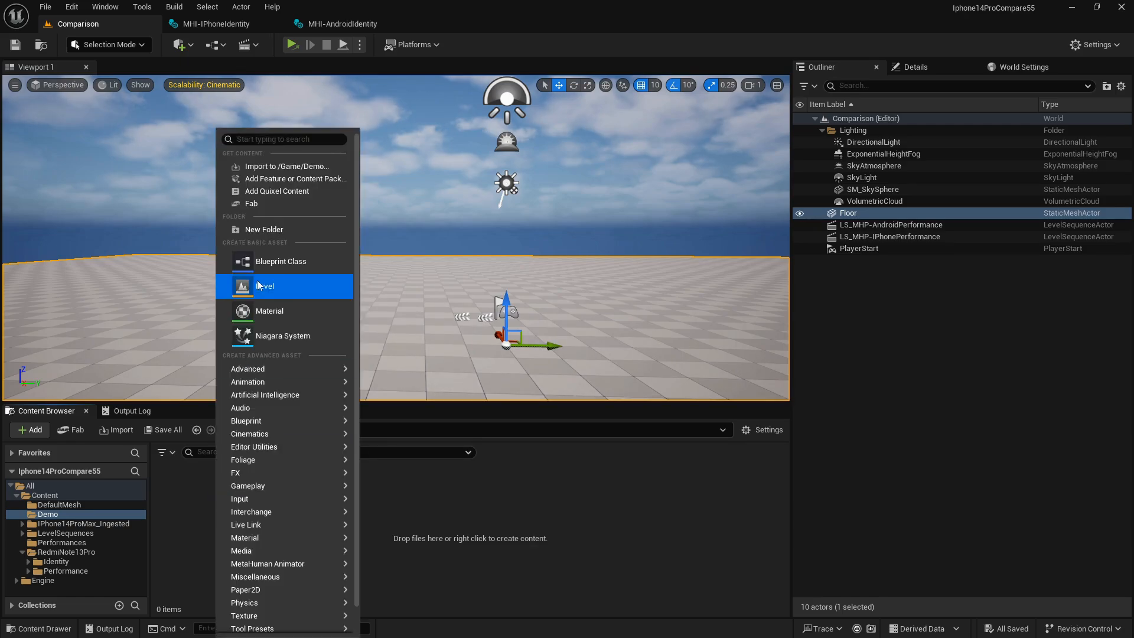
click(264, 229)
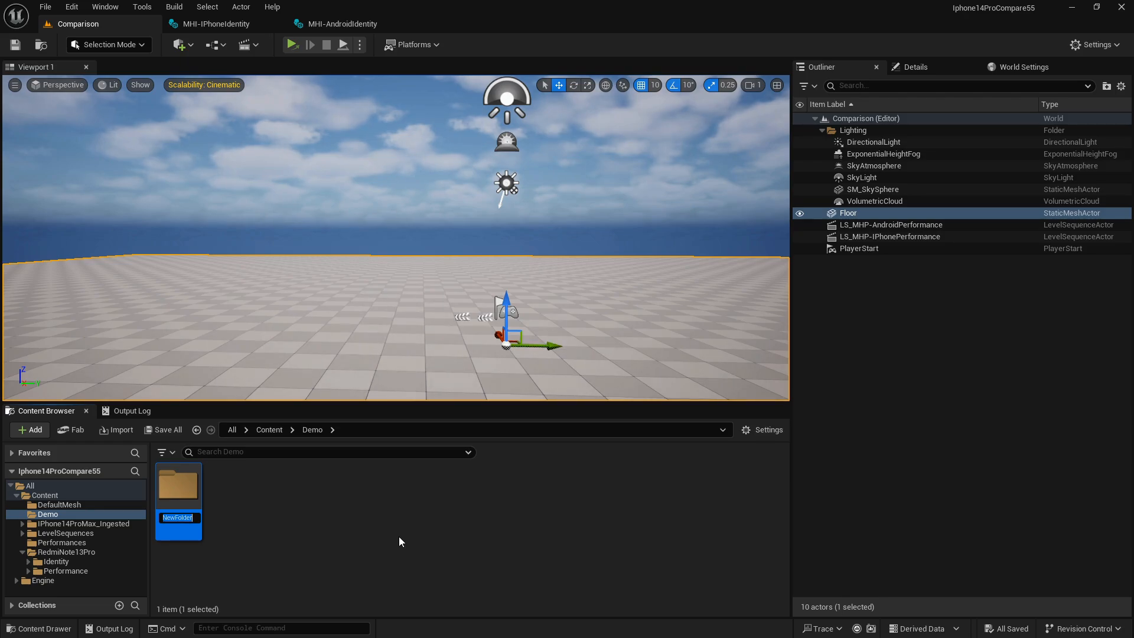
text(Identity)
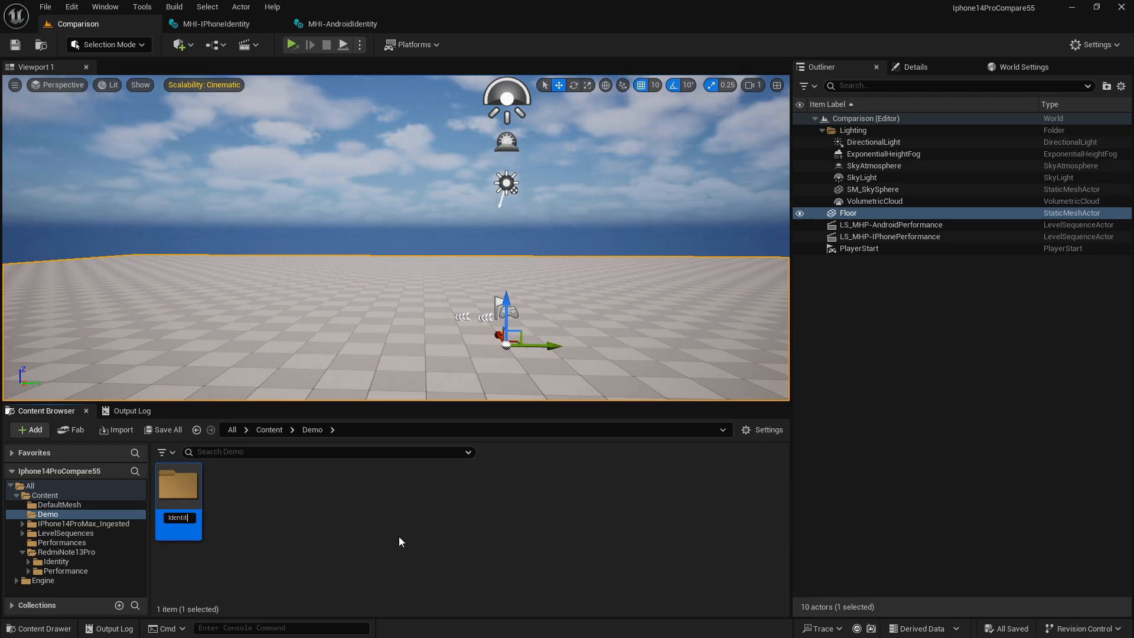
key(Return)
key(Return)
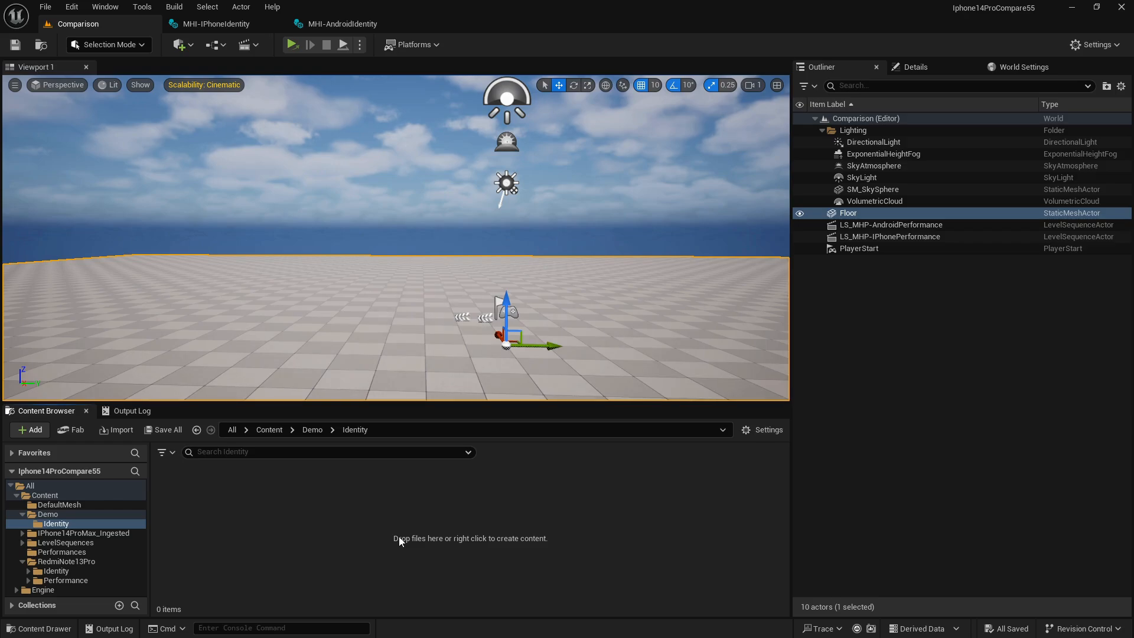
Import Identity.mp4 from the XiaomiRedmiNote13Pro folder into the project's Demo/Identity folder.
key(alt+Tab)
click(562, 311)
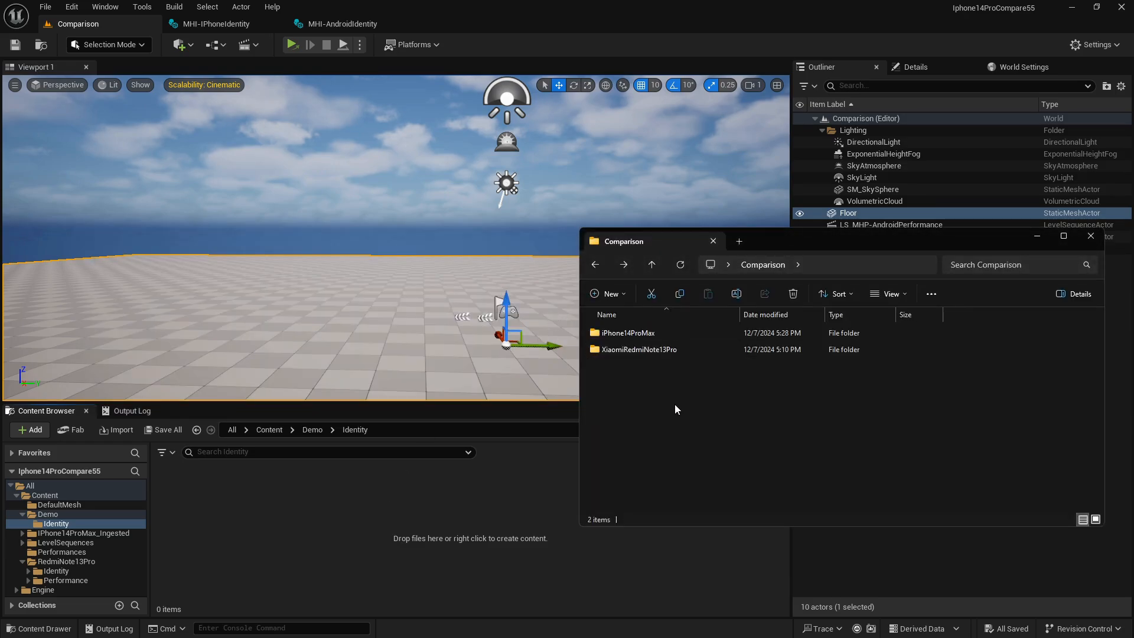
double_click(625, 349)
drag(619, 349, 230, 501)
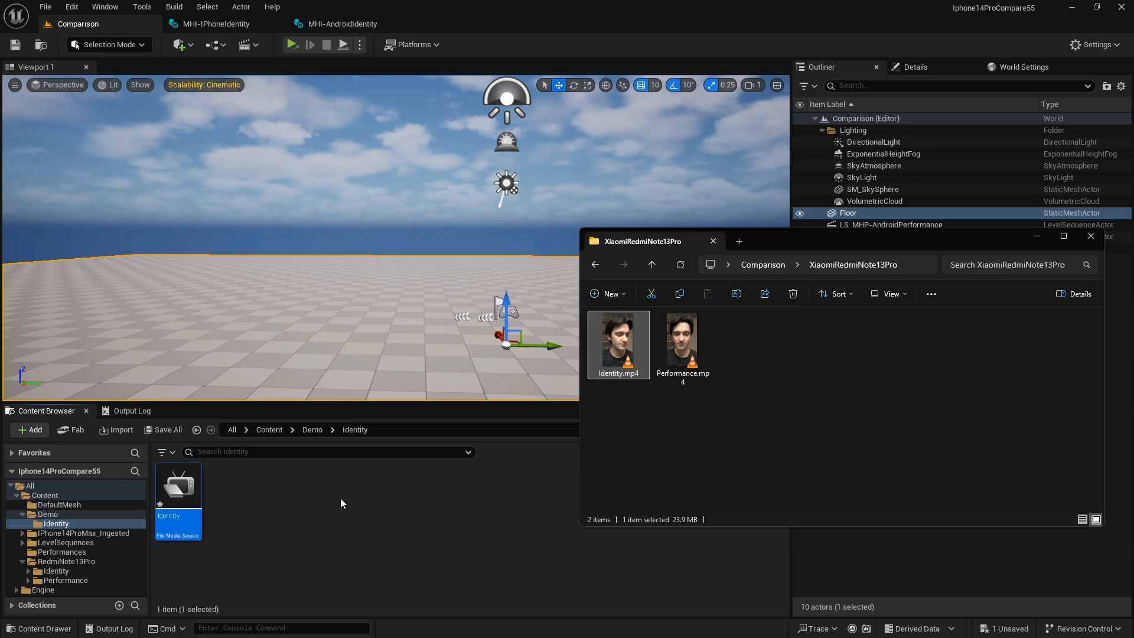
click(300, 512)
Run Extract Video Frames on the Identity media source without audio and acknowledge the completed extraction.
right_click(181, 498)
mouse_move(258, 282)
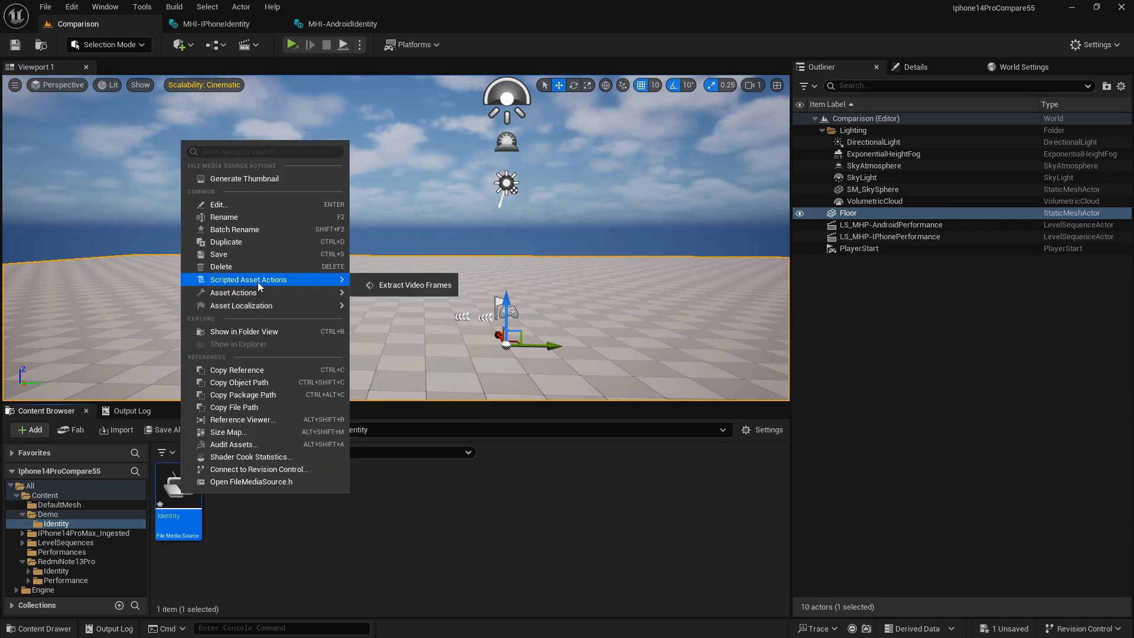
click(406, 286)
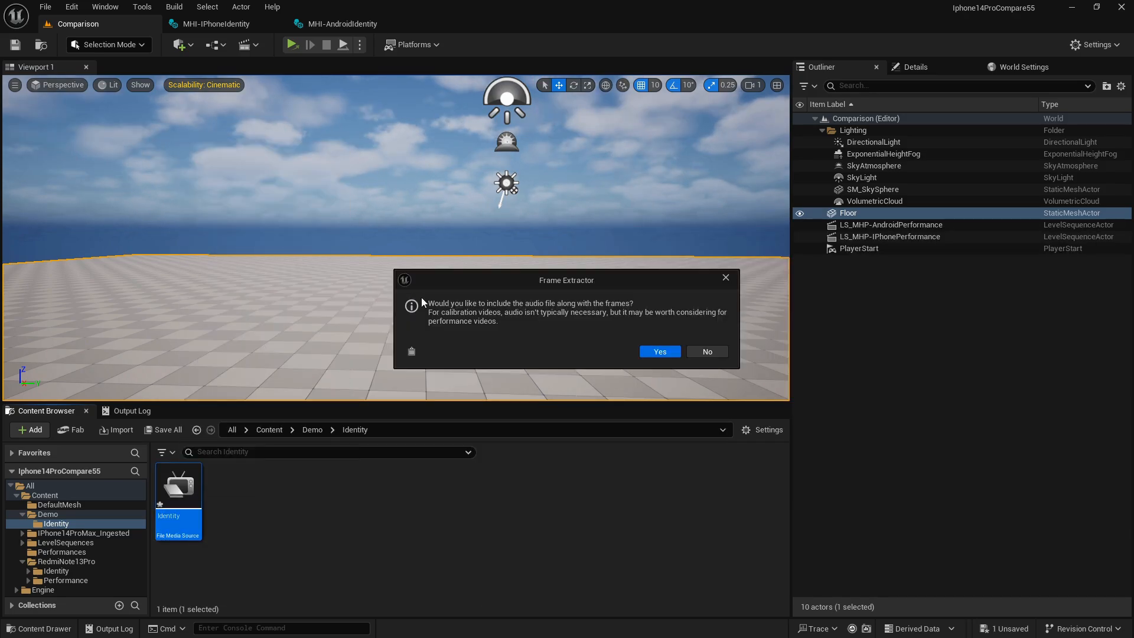
click(708, 351)
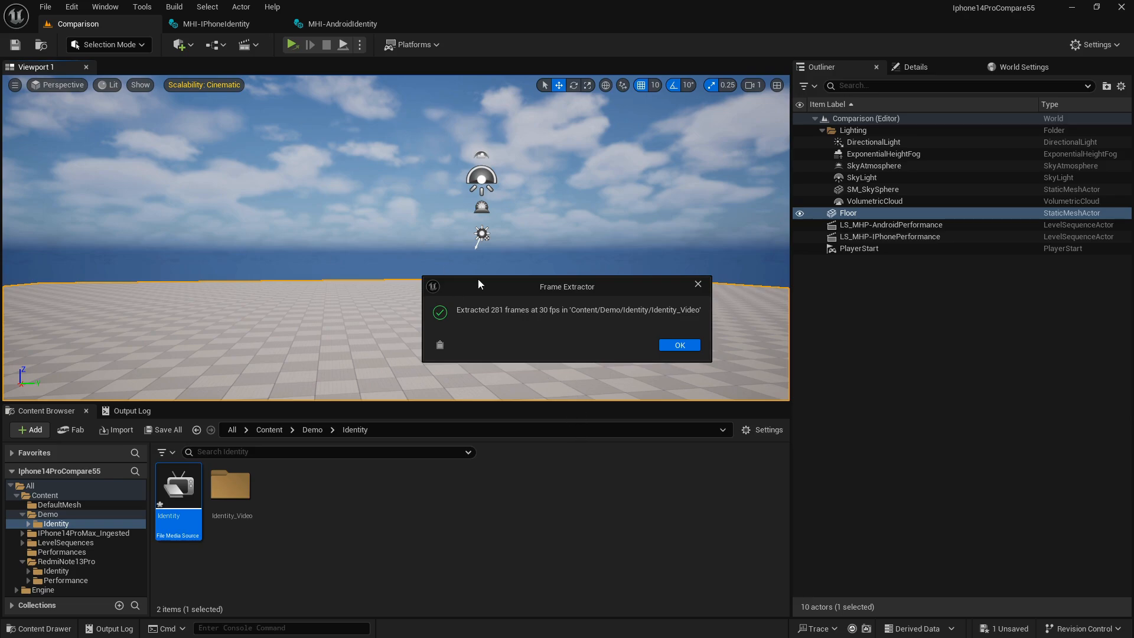
click(679, 345)
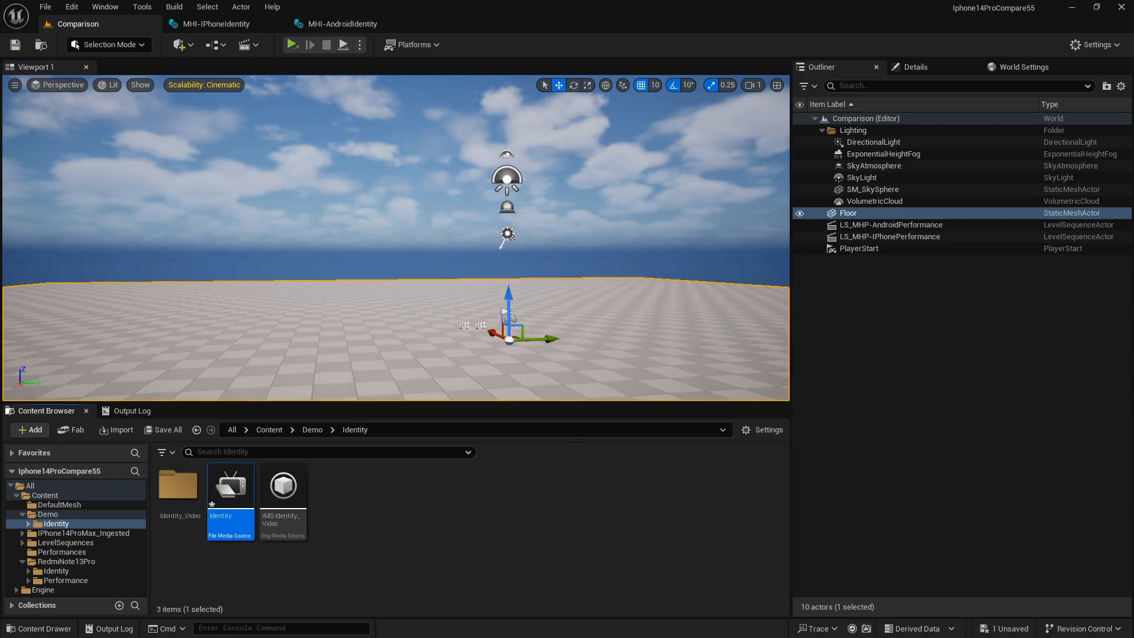
Open the IMS-Identity_Video media source to preview the extracted frames and close its editor.
right_drag(406, 333, 440, 320)
right_click(488, 496)
click(383, 535)
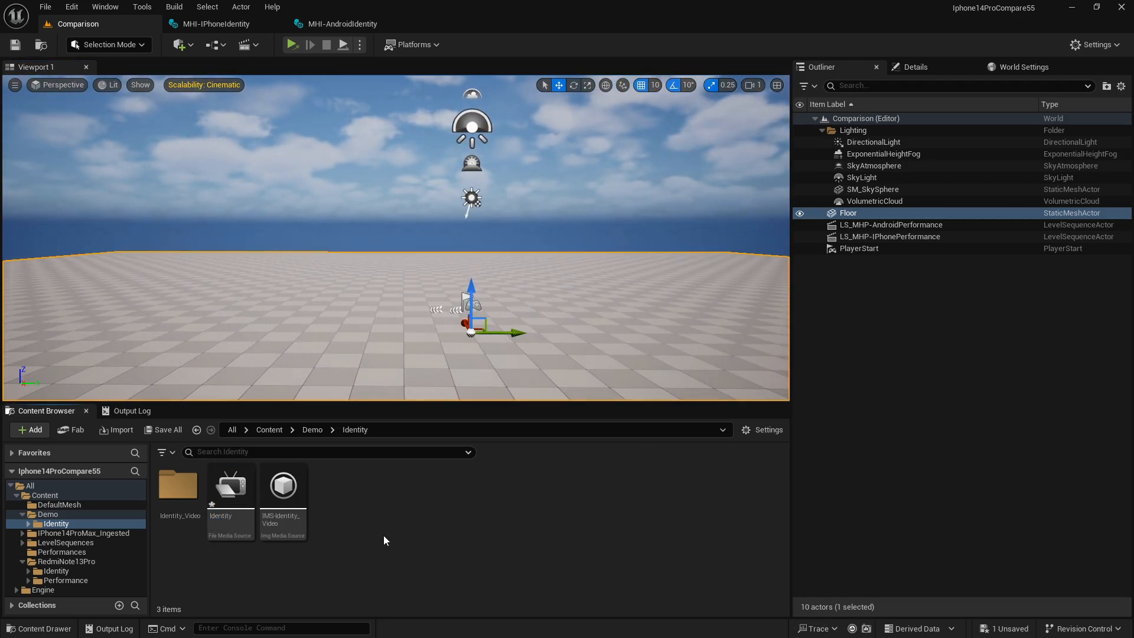
double_click(287, 509)
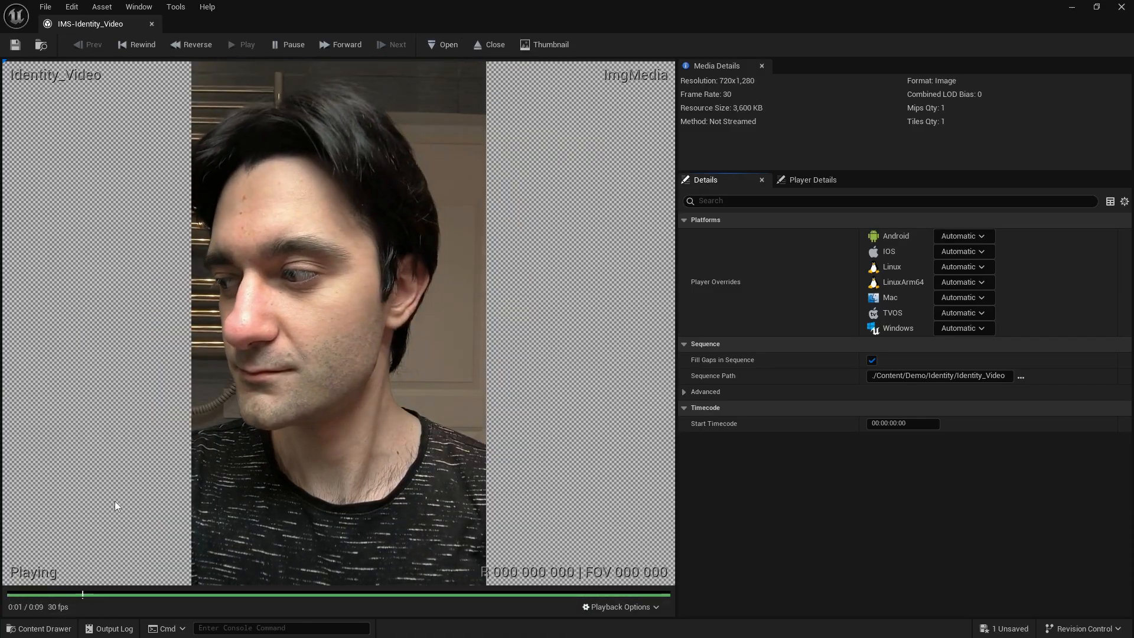
click(151, 25)
click(412, 512)
Go back to the Demo folder, create a folder named Performance there and open it.
key(alt+Left)
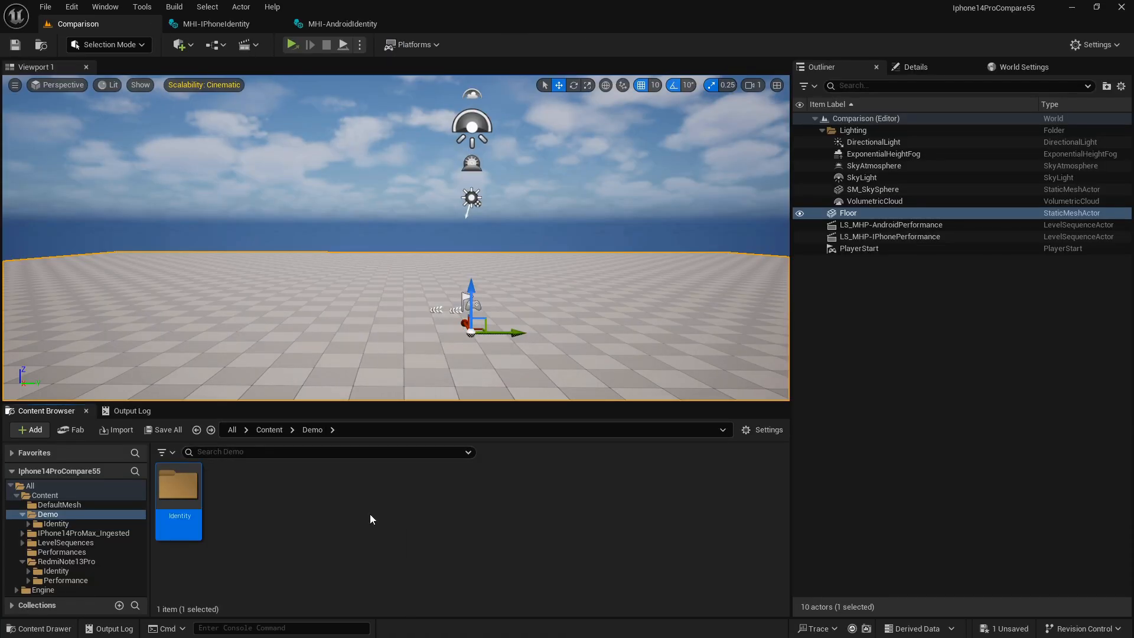
right_click(323, 498)
click(370, 229)
text(Performance)
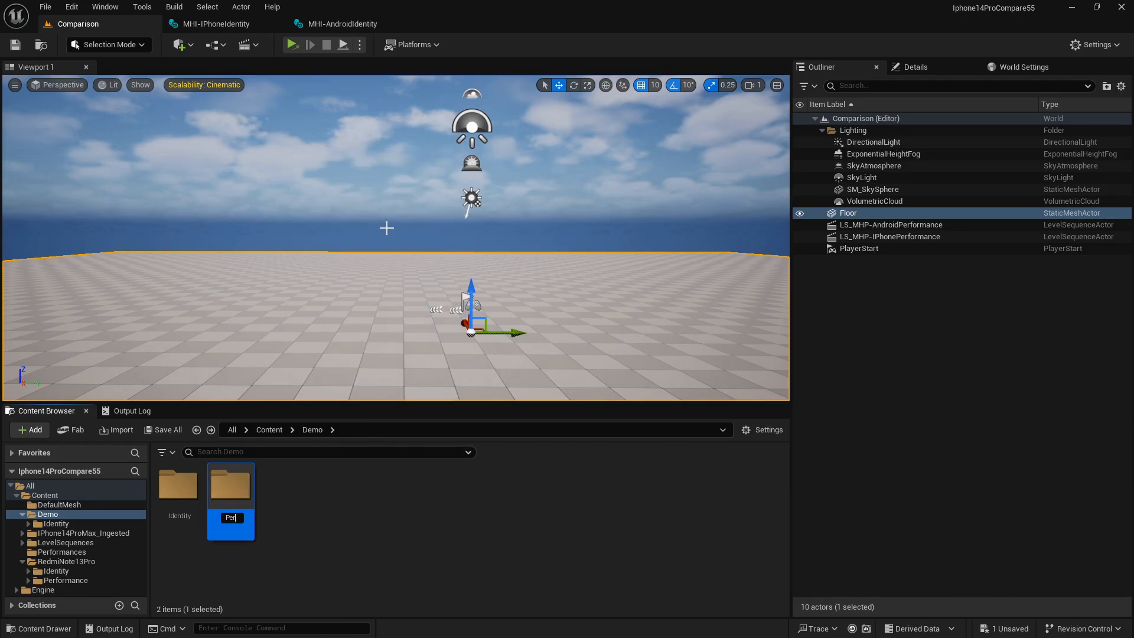
key(Return)
key(Return)
Import Performance.mp4 from the XiaomiRedmiNote13Pro folder into the project's Demo/Performance folder.
key(alt+Tab)
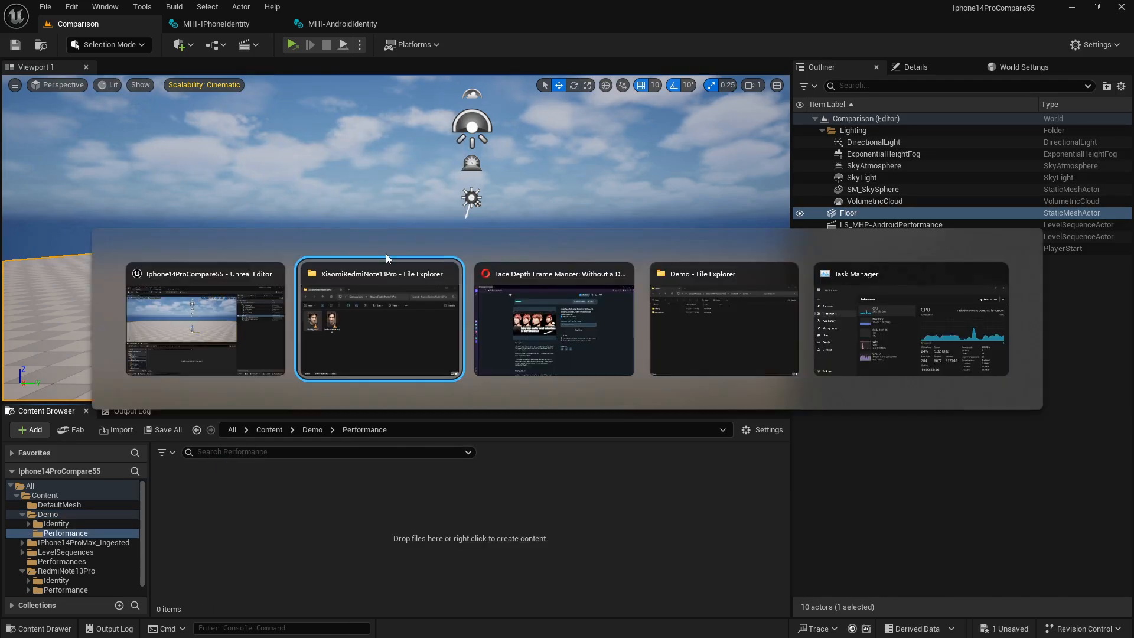
click(683, 365)
drag(683, 365, 258, 493)
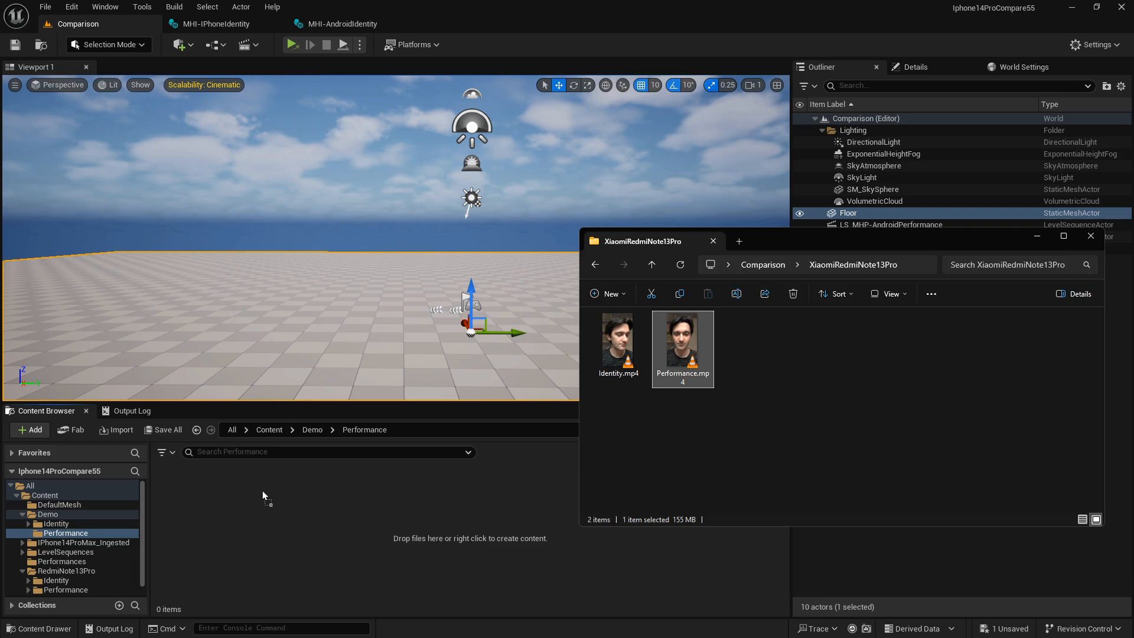
drag(288, 529, 268, 508)
Run Extract Video Frames on the Performance media source with the audio file included.
right_click(190, 501)
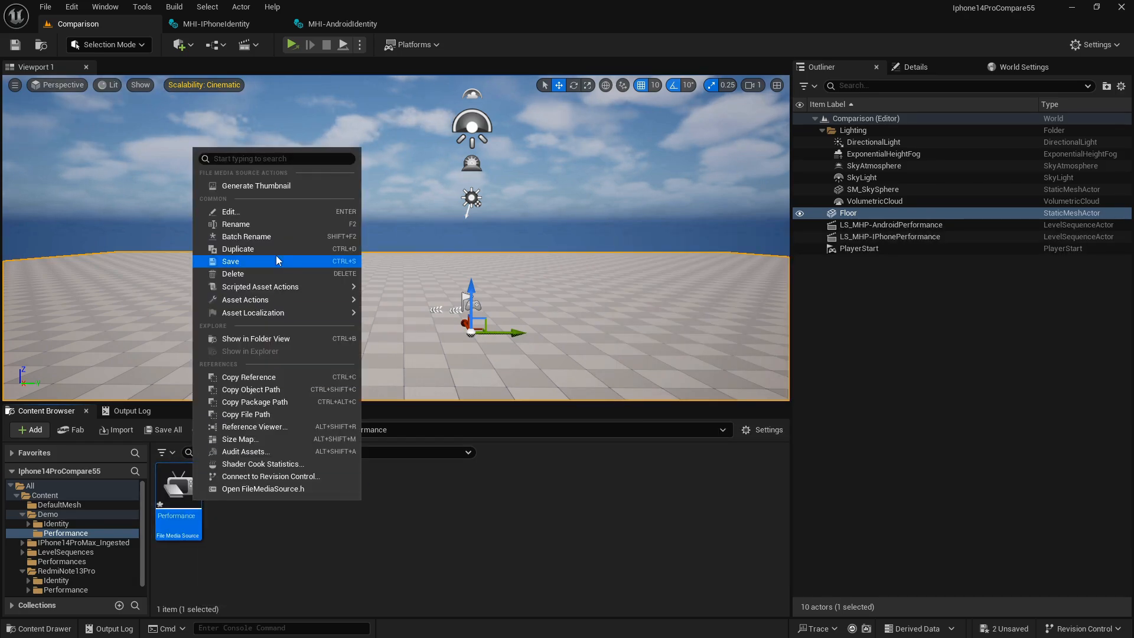
mouse_move(275, 286)
click(420, 292)
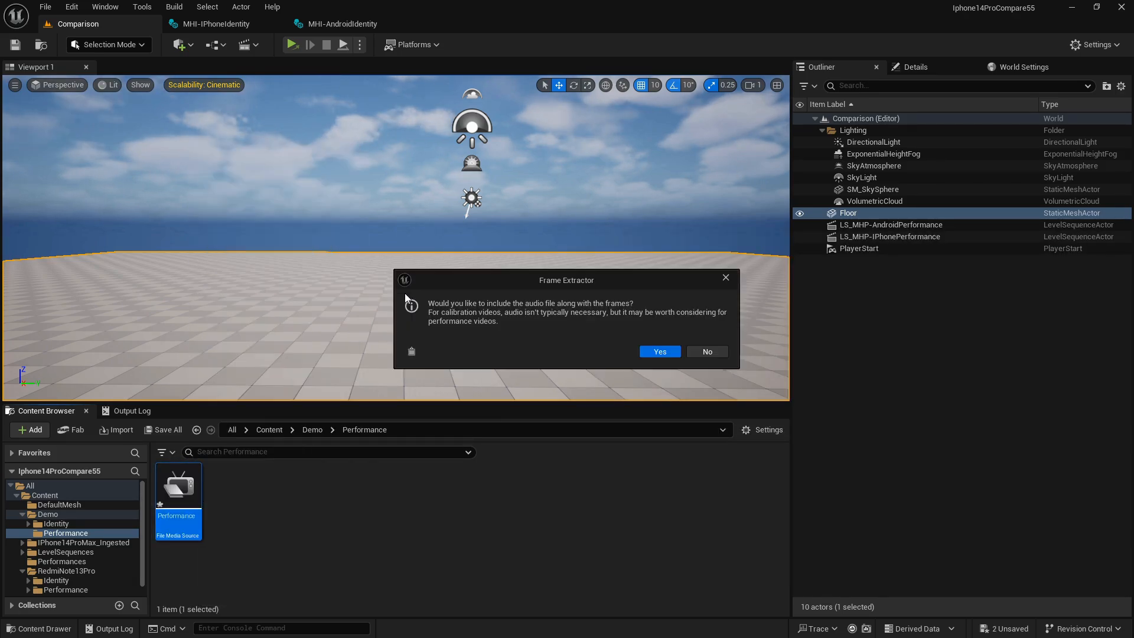
click(660, 352)
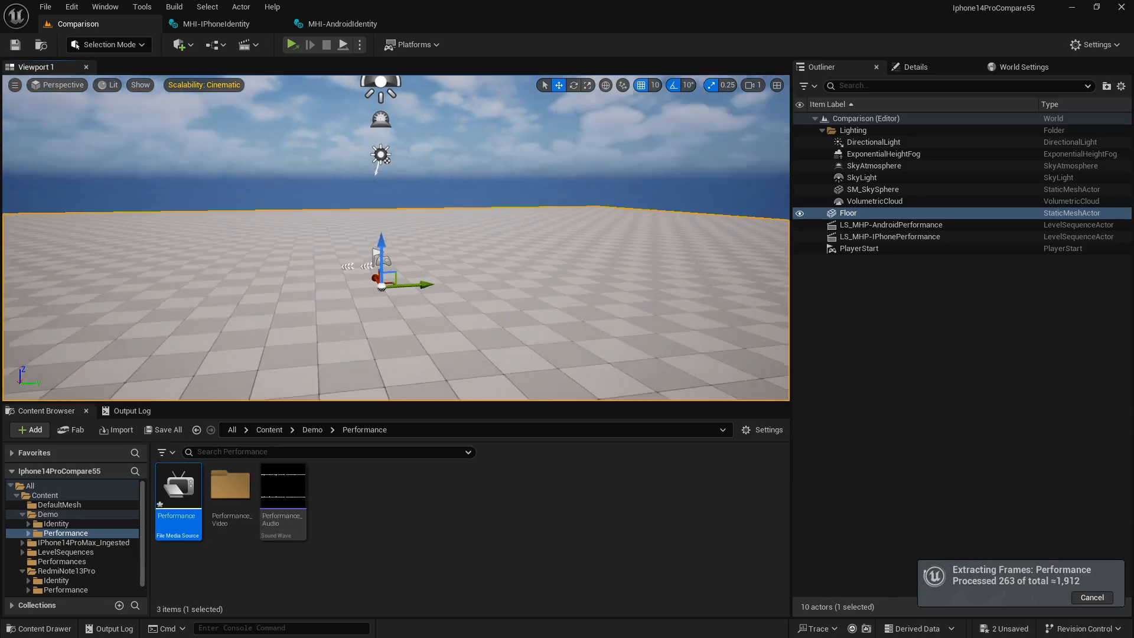
right_drag(594, 146, 653, 142)
click(940, 67)
click(825, 71)
right_drag(410, 198, 376, 197)
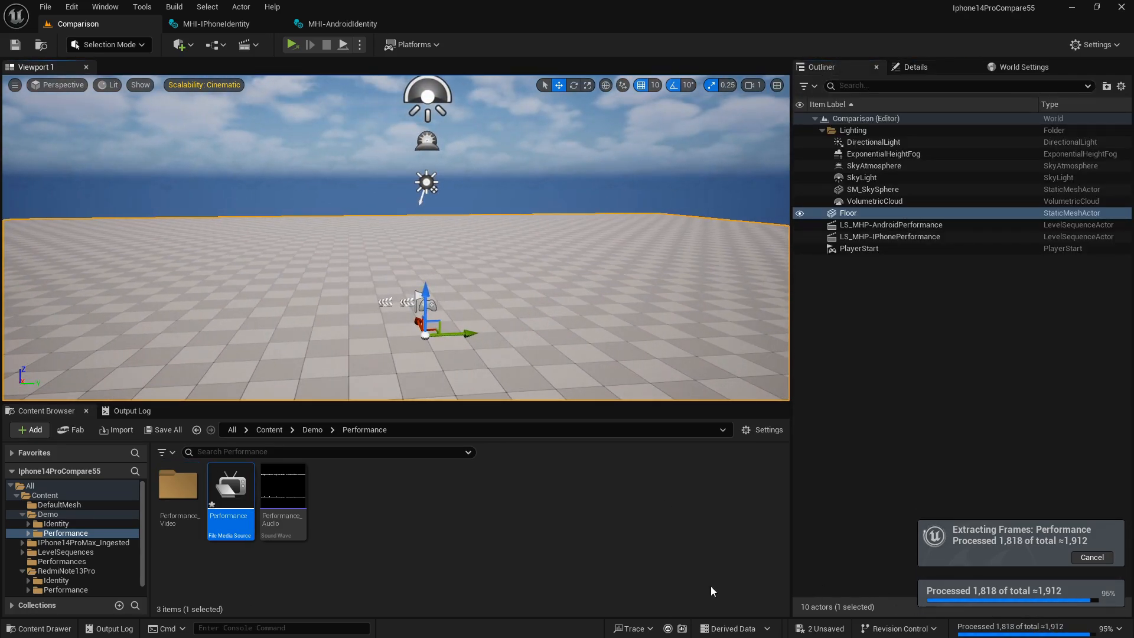
drag(585, 284, 571, 278)
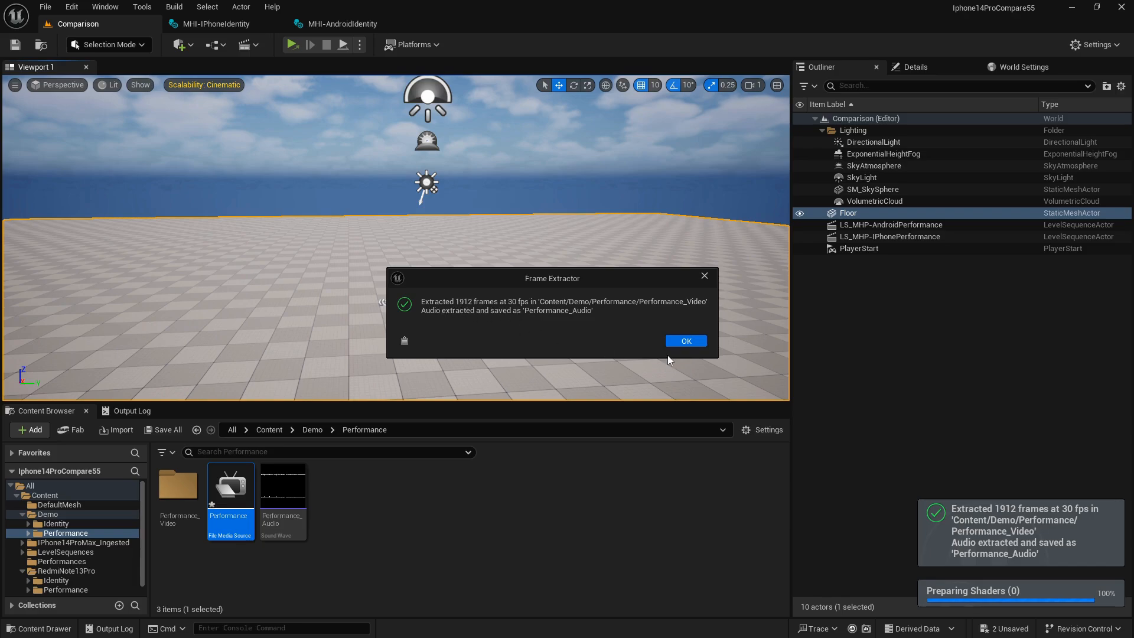
Acknowledge the completed Performance frame extraction and return to the Demo content folder.
click(684, 343)
click(480, 557)
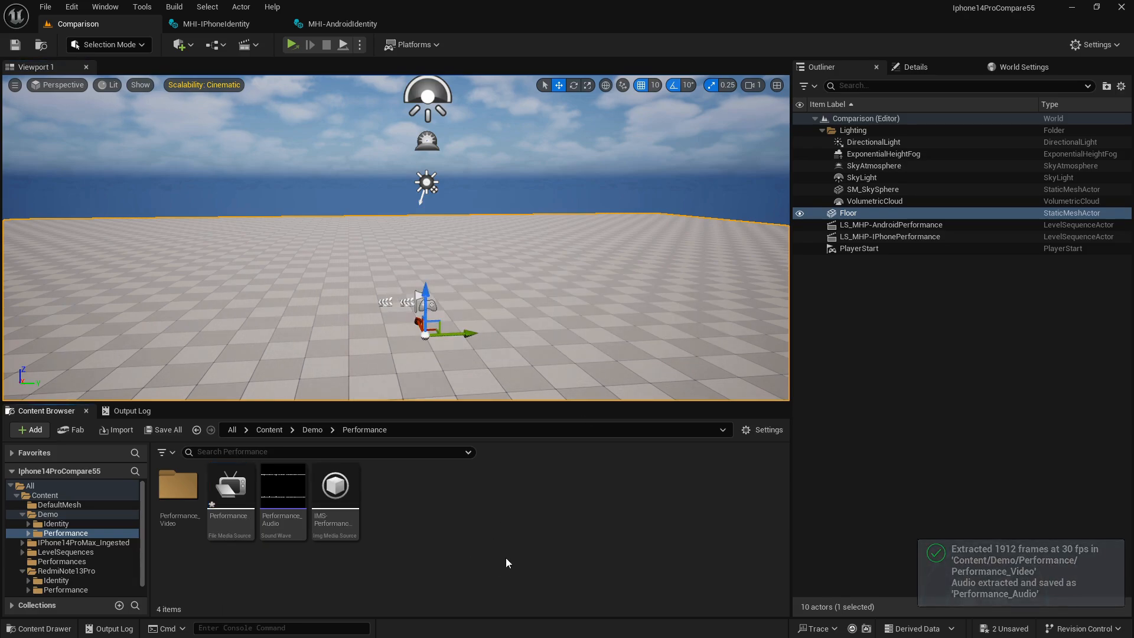
click(306, 430)
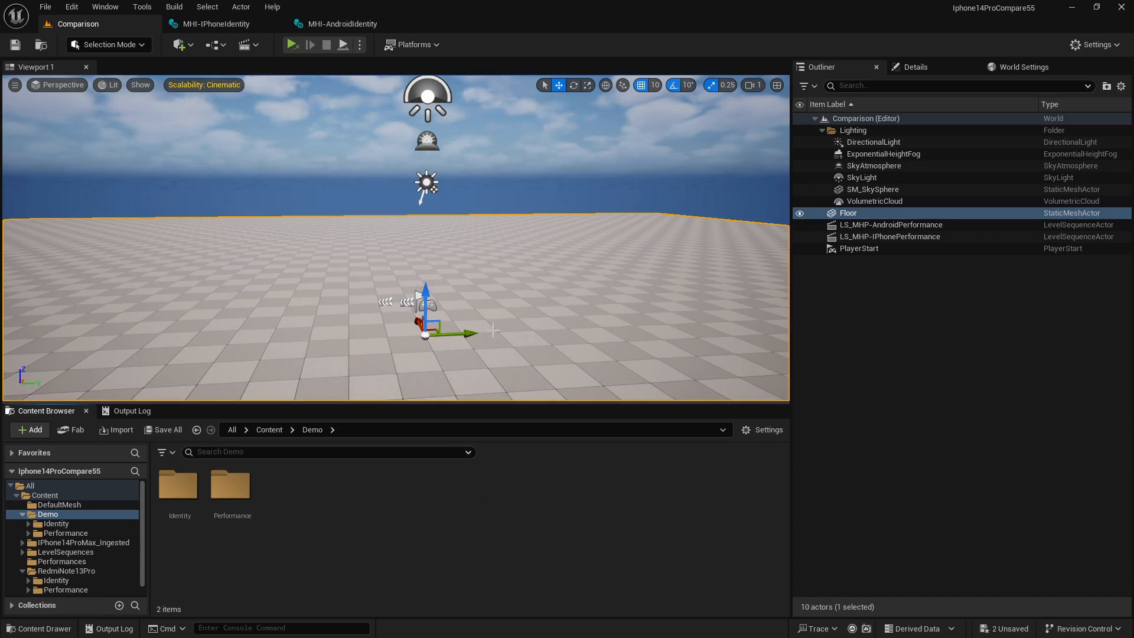
right_drag(463, 280, 421, 271)
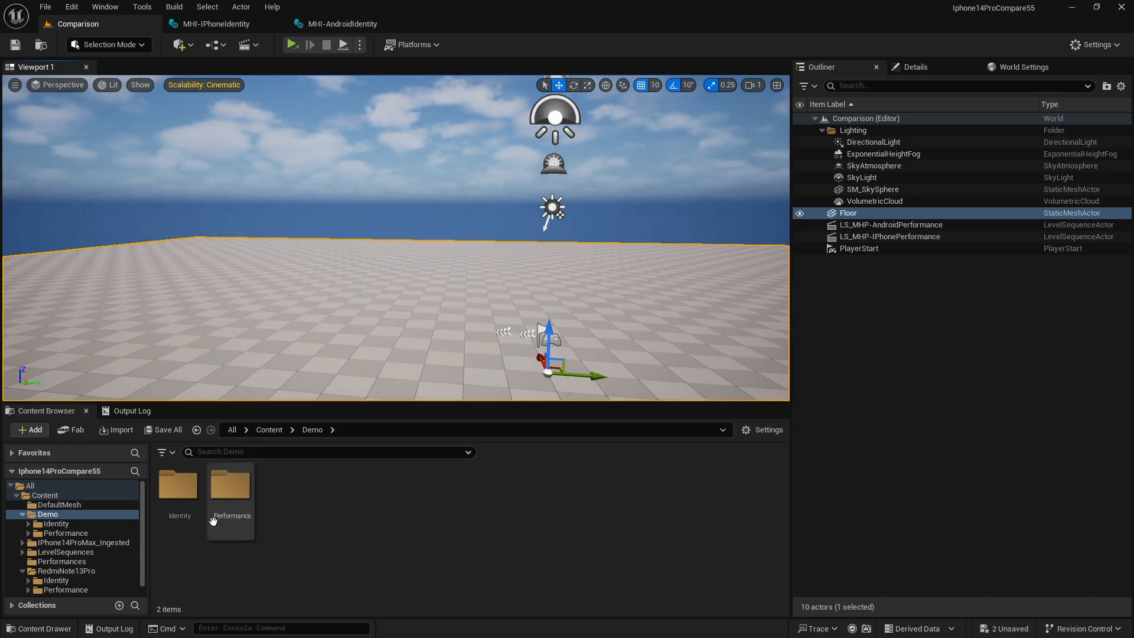
Open the Demo/Identity folder and run Start Creating Depth Frames on the IMS-Identity_Video image media source.
click(321, 514)
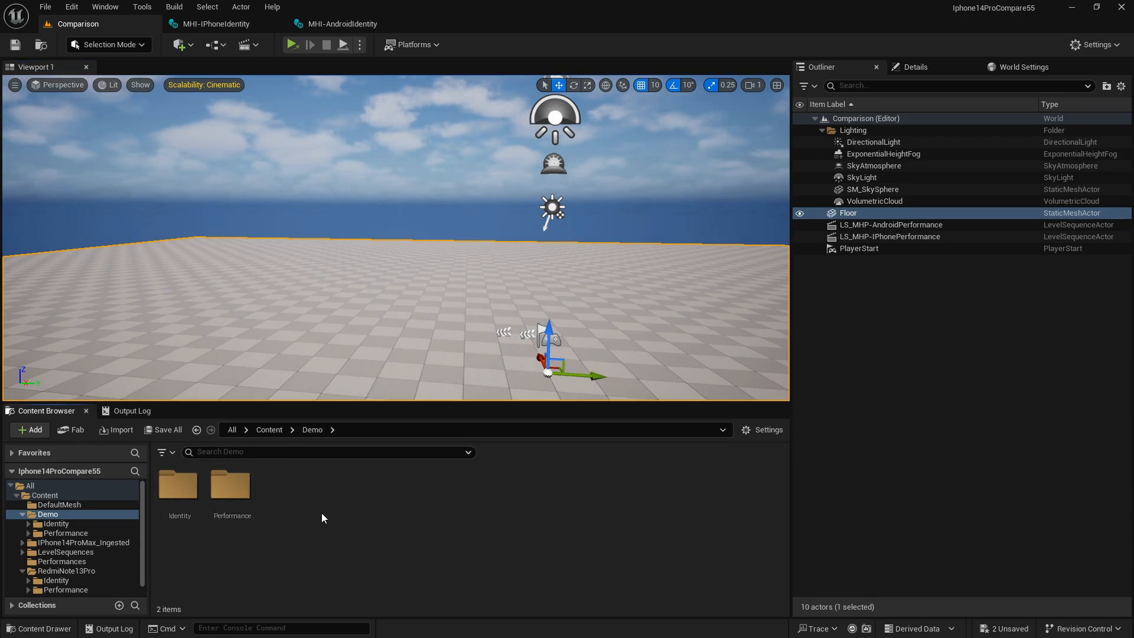
click(237, 495)
click(351, 524)
double_click(178, 487)
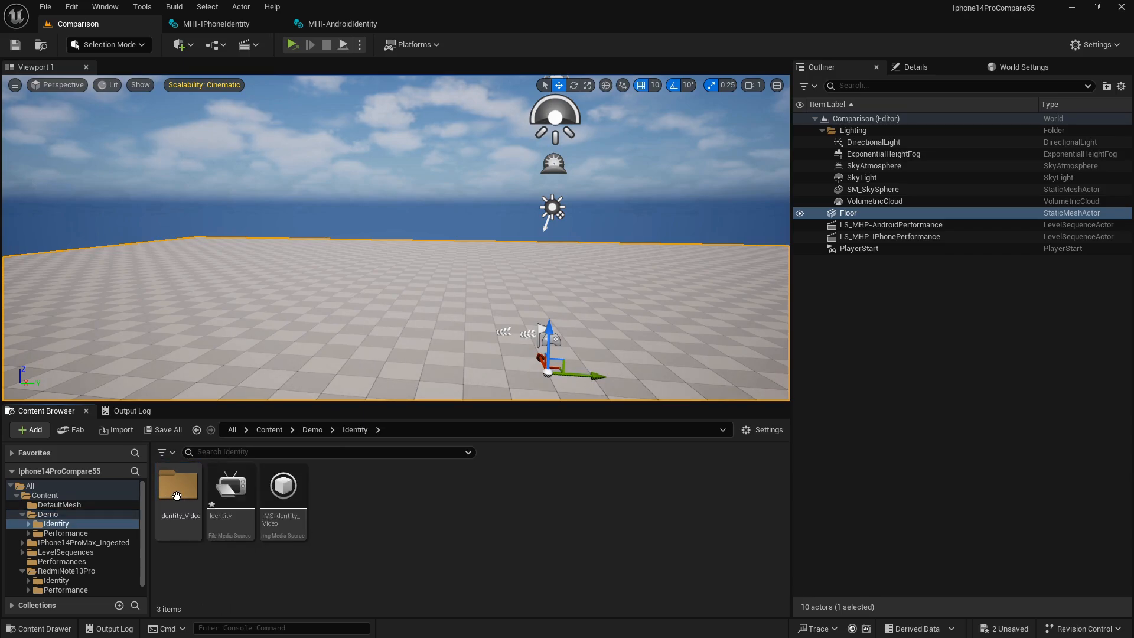
click(284, 494)
right_click(284, 493)
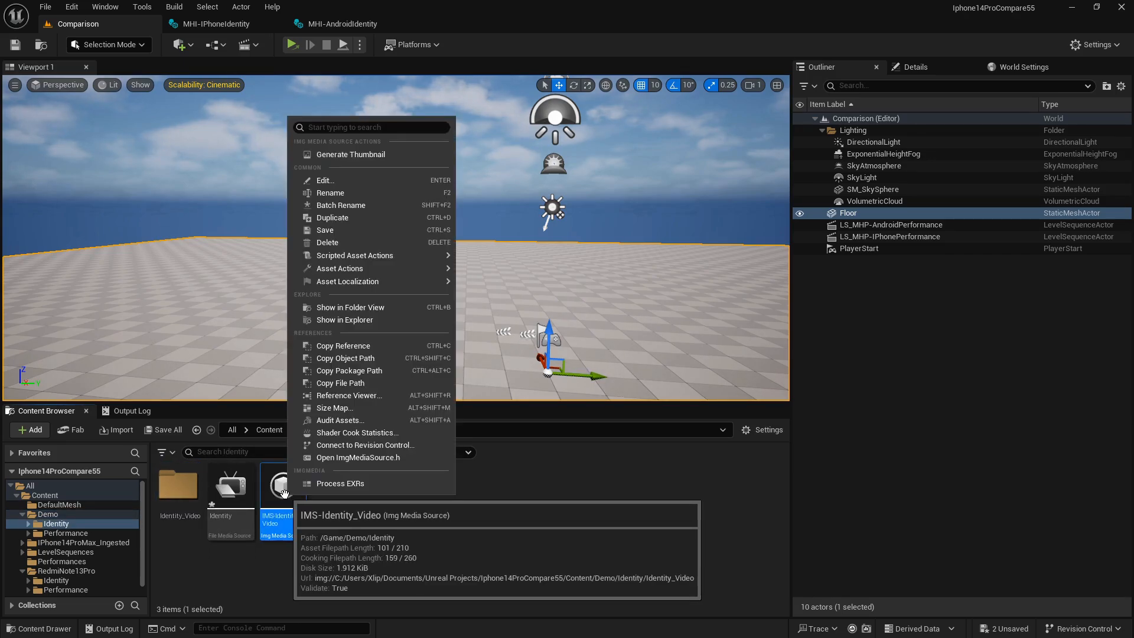
mouse_move(344, 264)
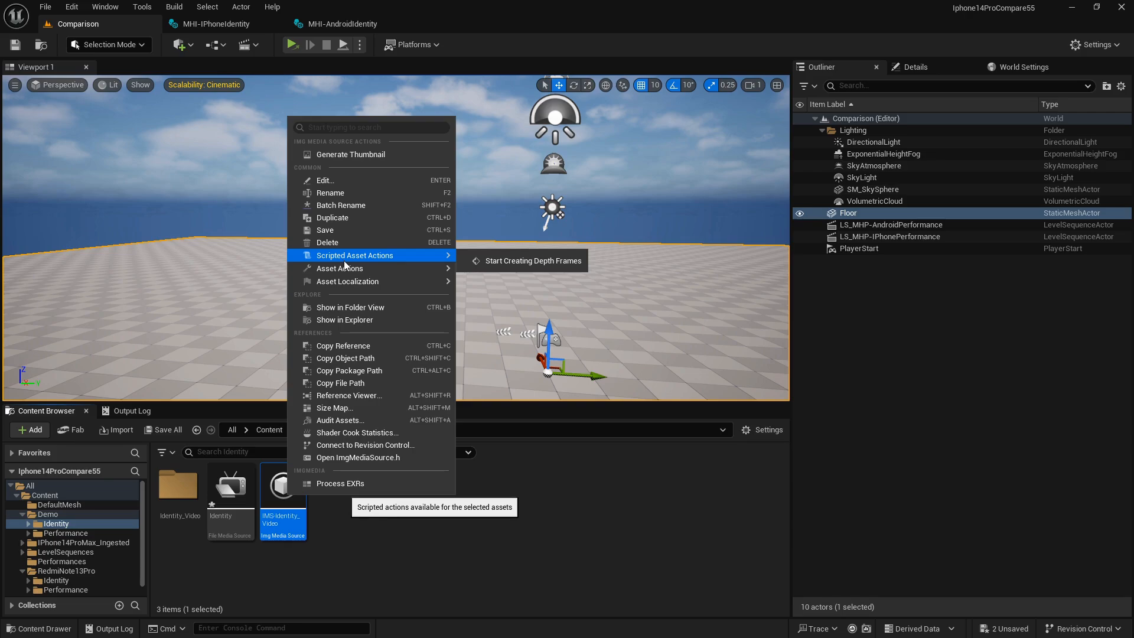
click(527, 263)
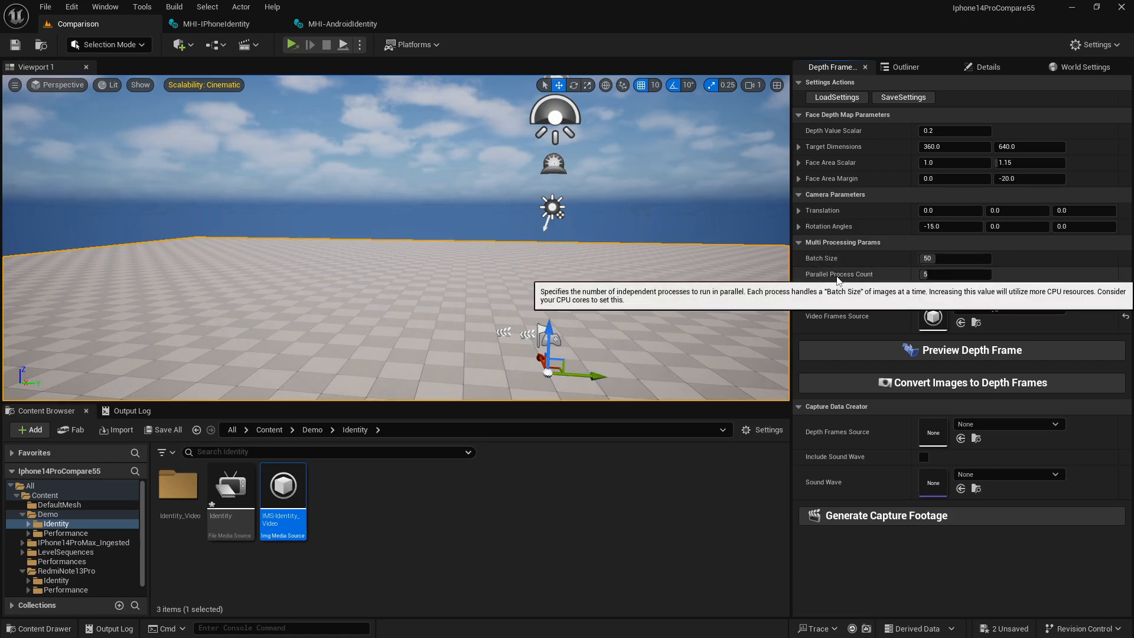
Preview the depth frame for the IMS-Identity_Video source and close the preview figure.
drag(790, 363, 794, 364)
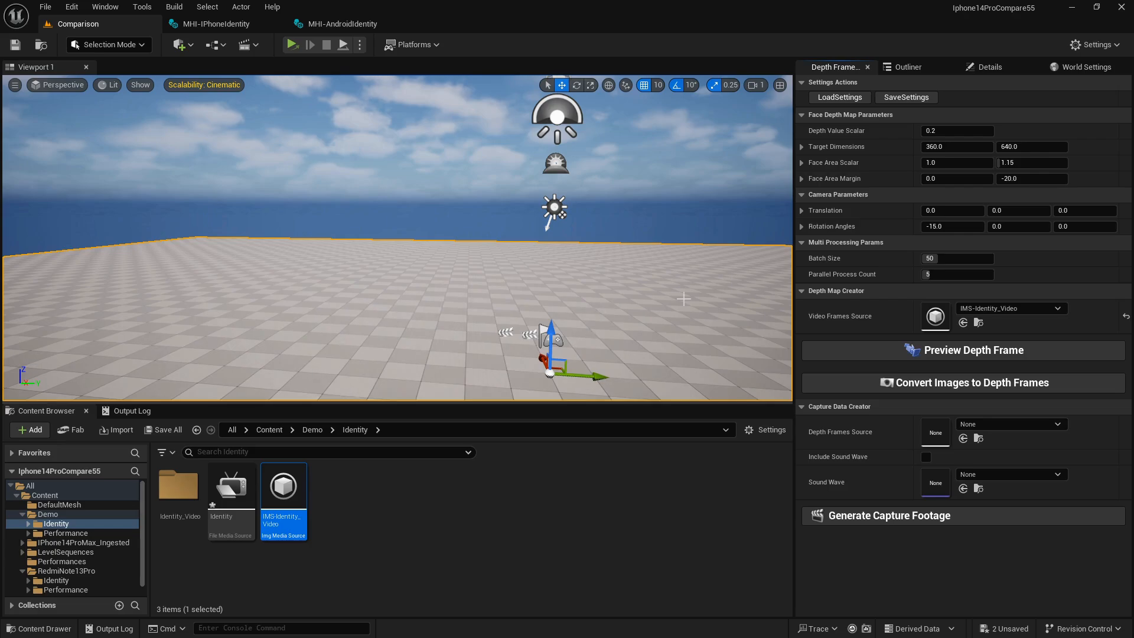
click(853, 357)
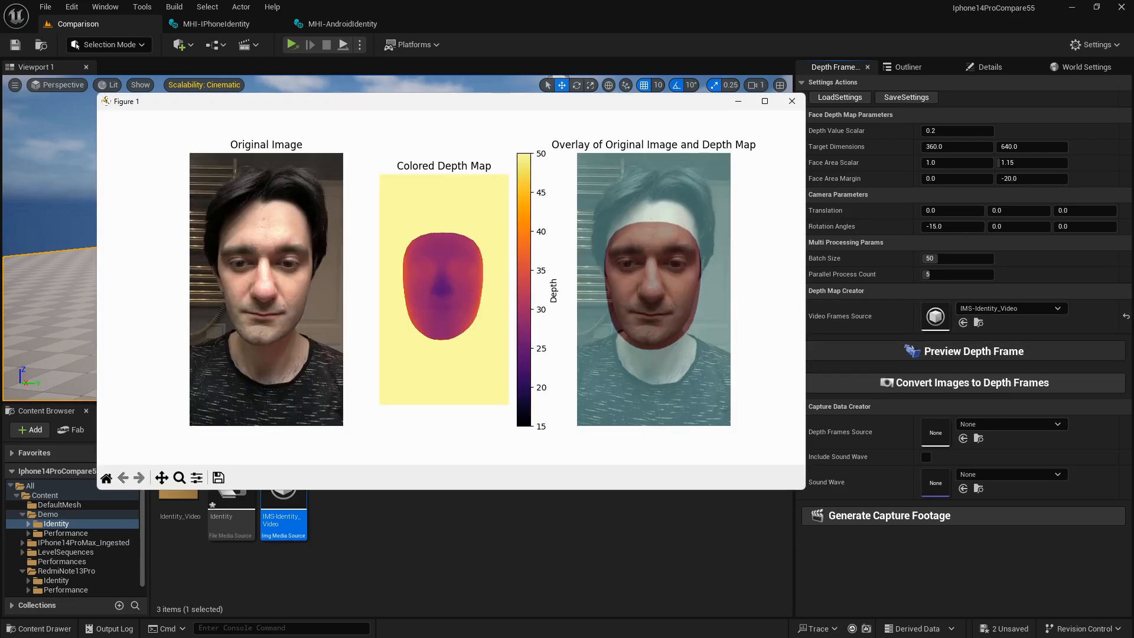
click(792, 101)
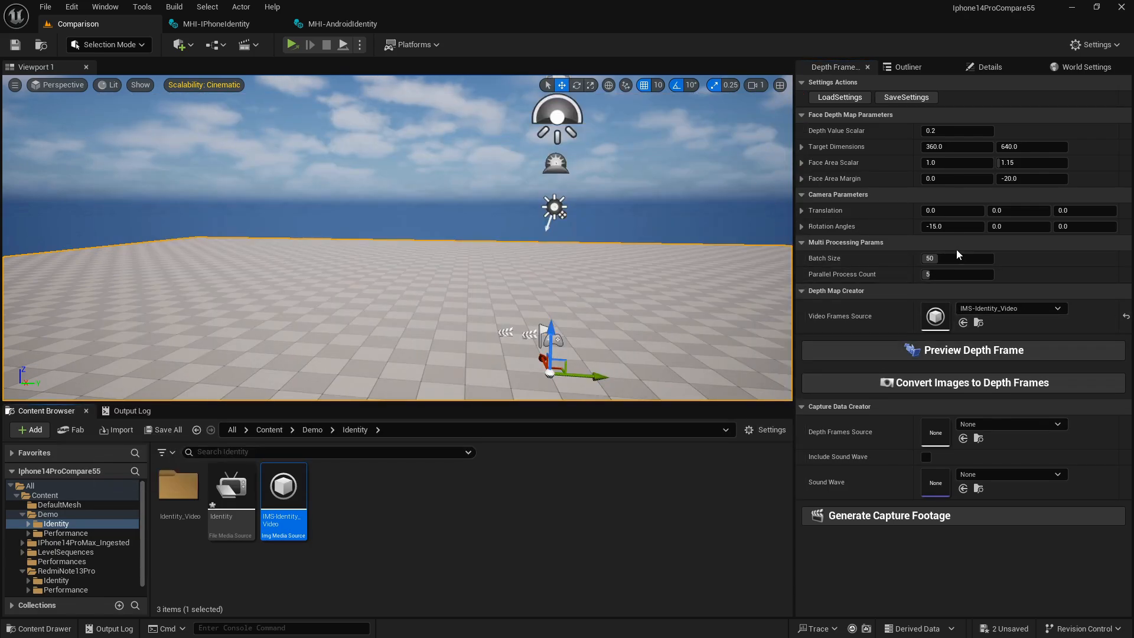
Convert the IMS-Identity_Video images to depth frames and acknowledge the generation once it completes.
click(902, 384)
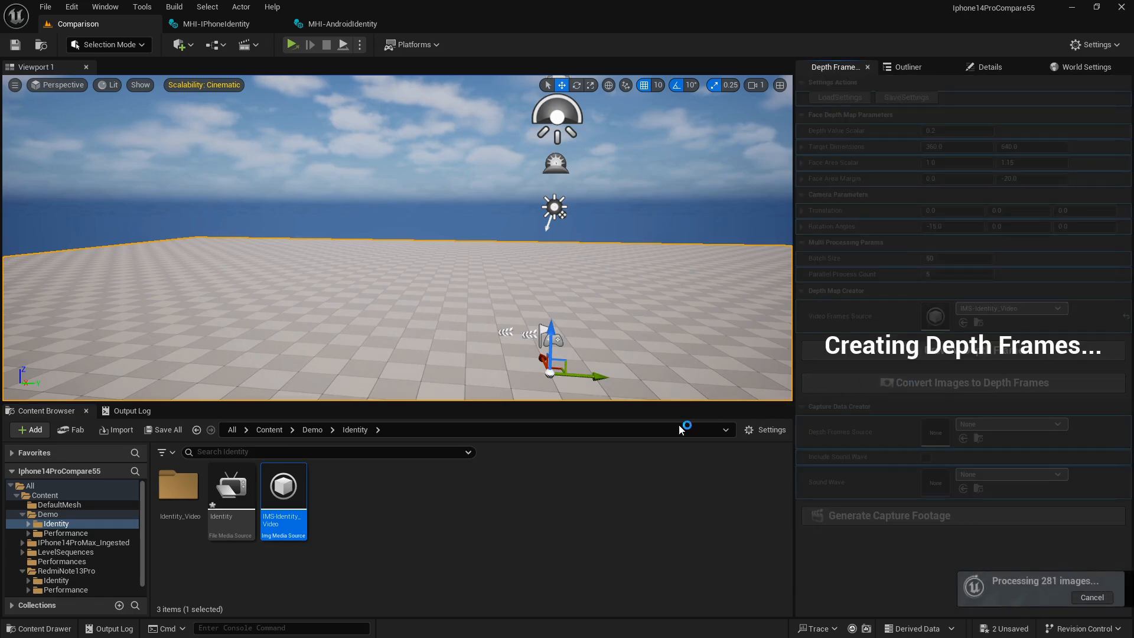
right_drag(520, 296, 551, 303)
right_drag(425, 301, 348, 274)
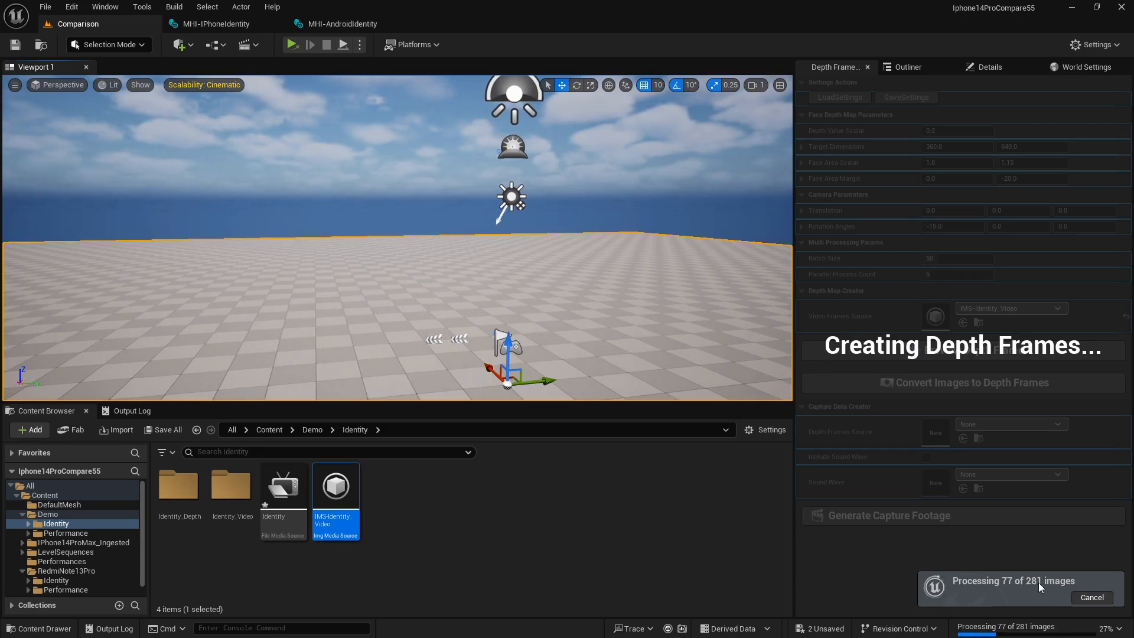
key(d)
right_drag(590, 260, 561, 252)
key(a)
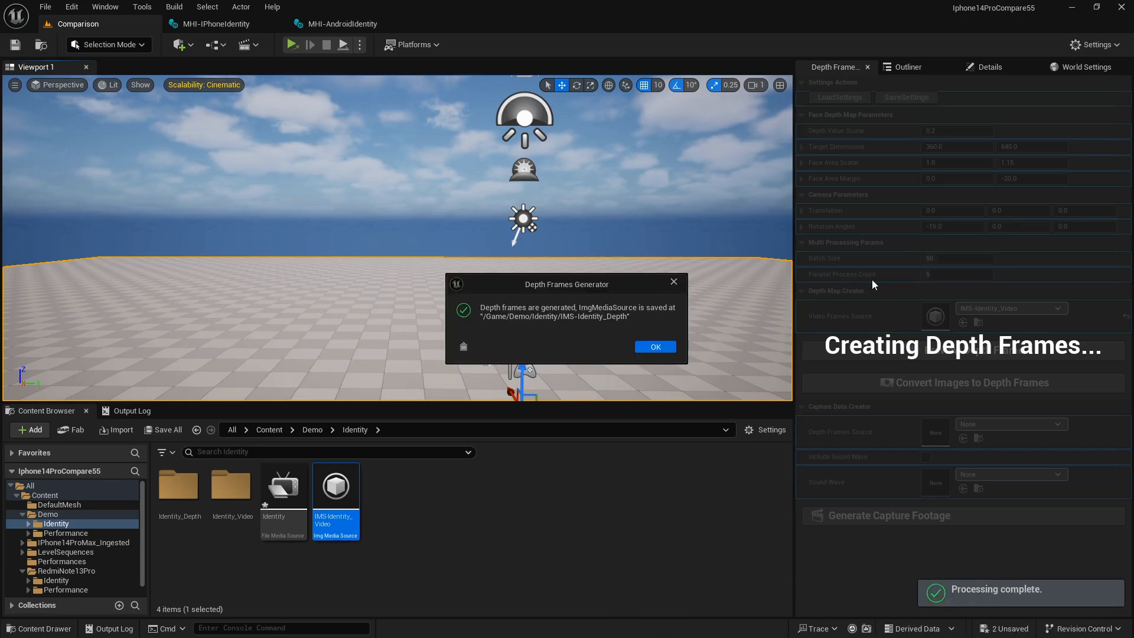
click(638, 348)
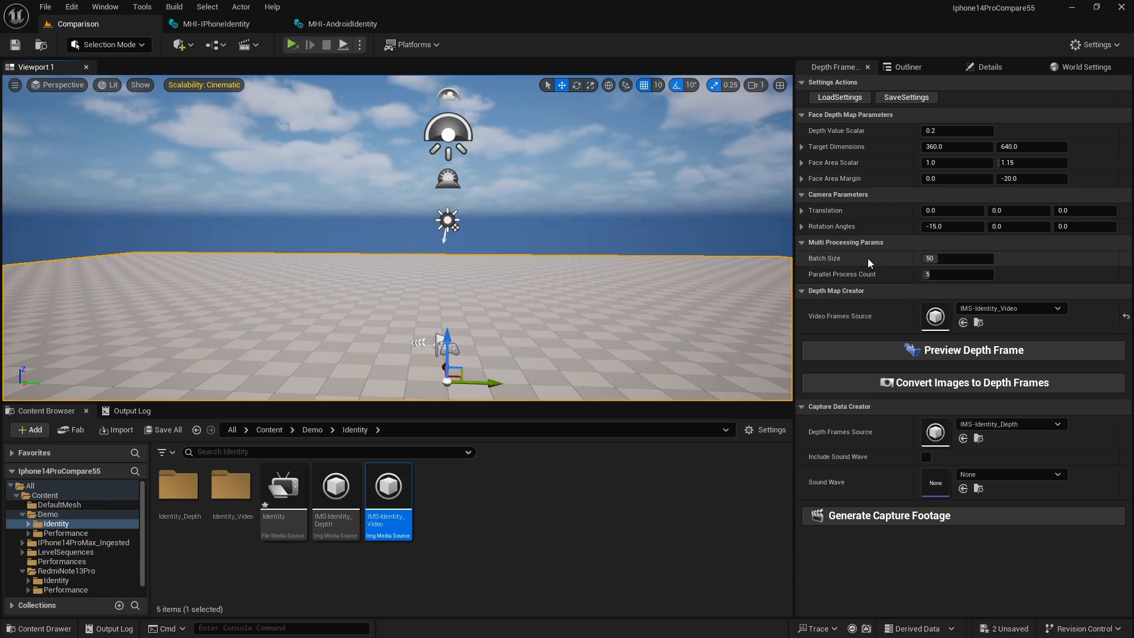
right_drag(532, 318, 593, 328)
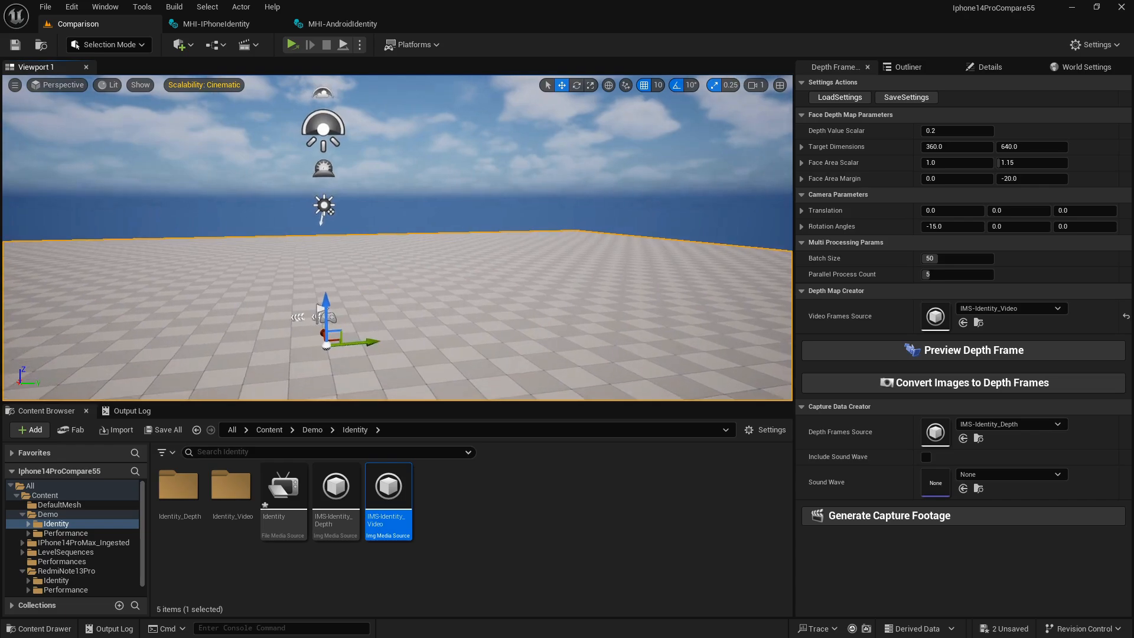
right_drag(442, 357, 452, 359)
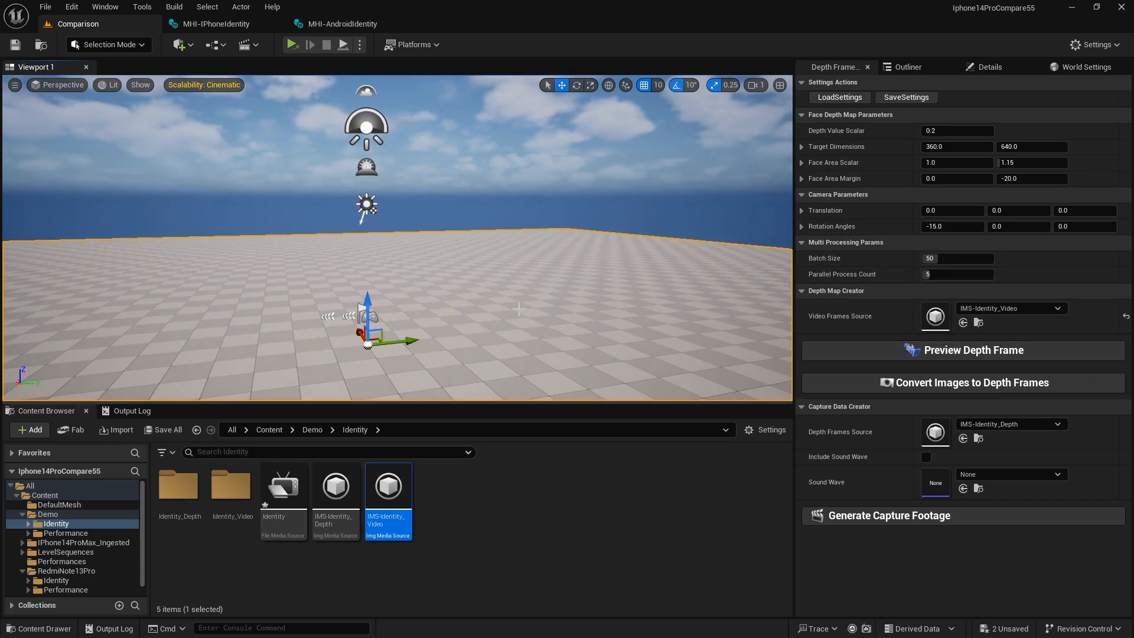
right_drag(520, 302, 488, 295)
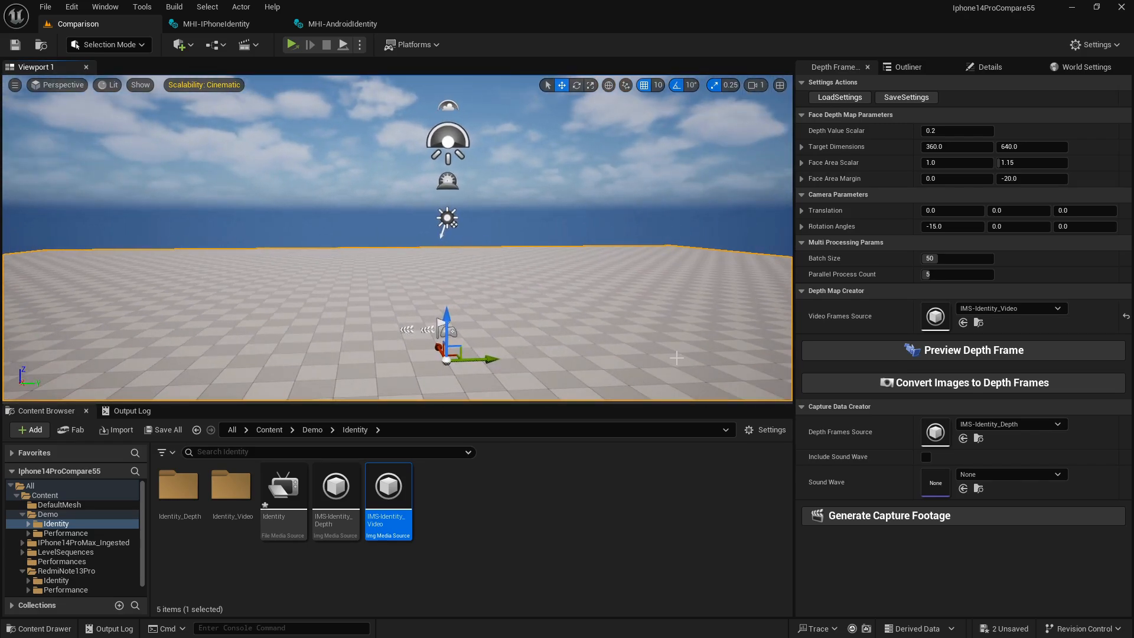
Switch to Task Manager and examine the CPU and memory performance.
key(alt+Tab)
click(886, 319)
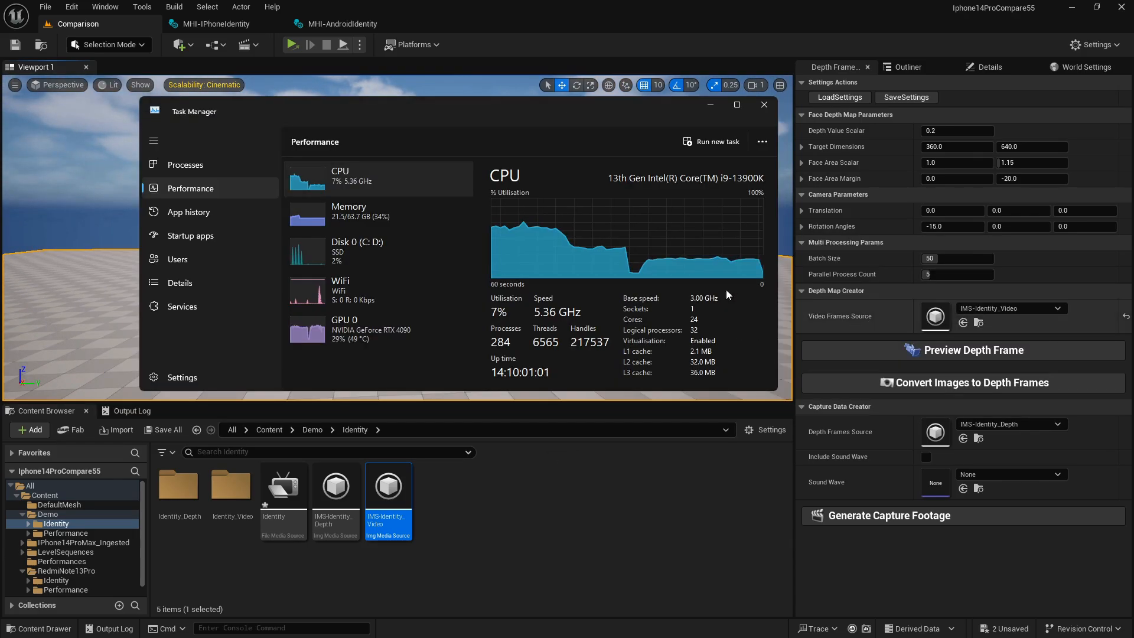
click(298, 220)
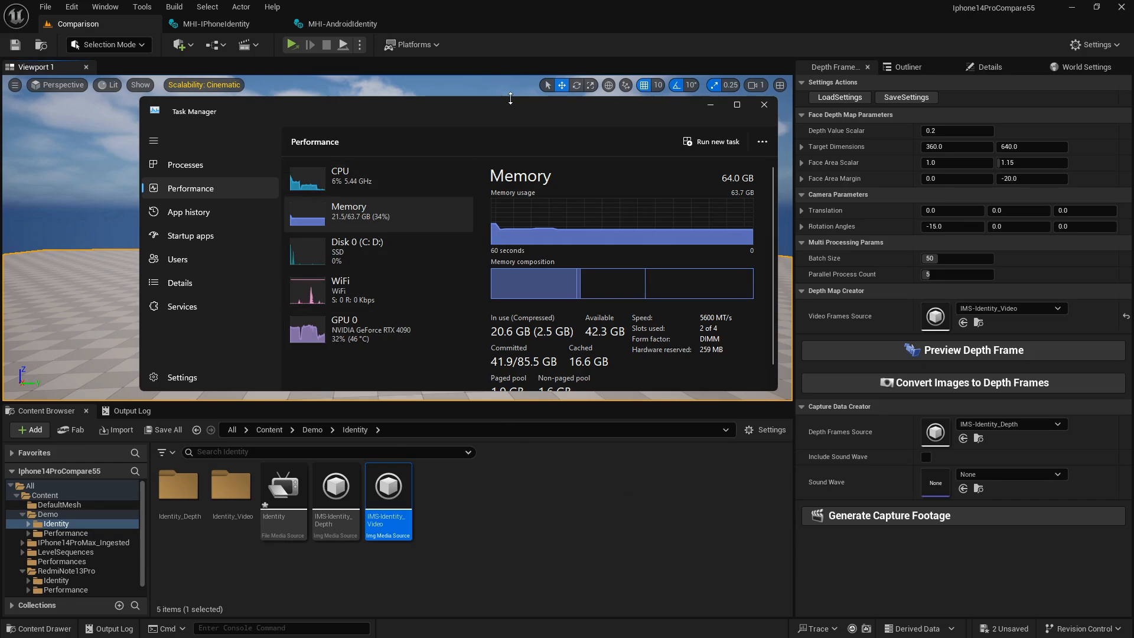
drag(510, 112, 531, 111)
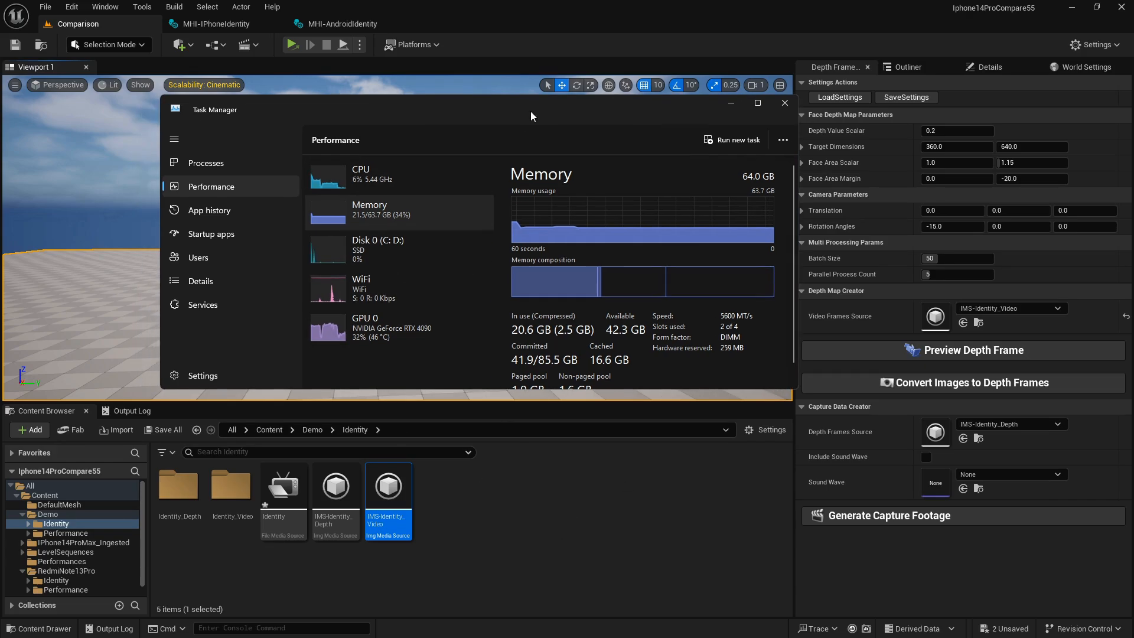
Back in Unreal Editor, start creating depth frames for the video image source in Demo/Performance and set Parallel Process Count to 15.
click(573, 510)
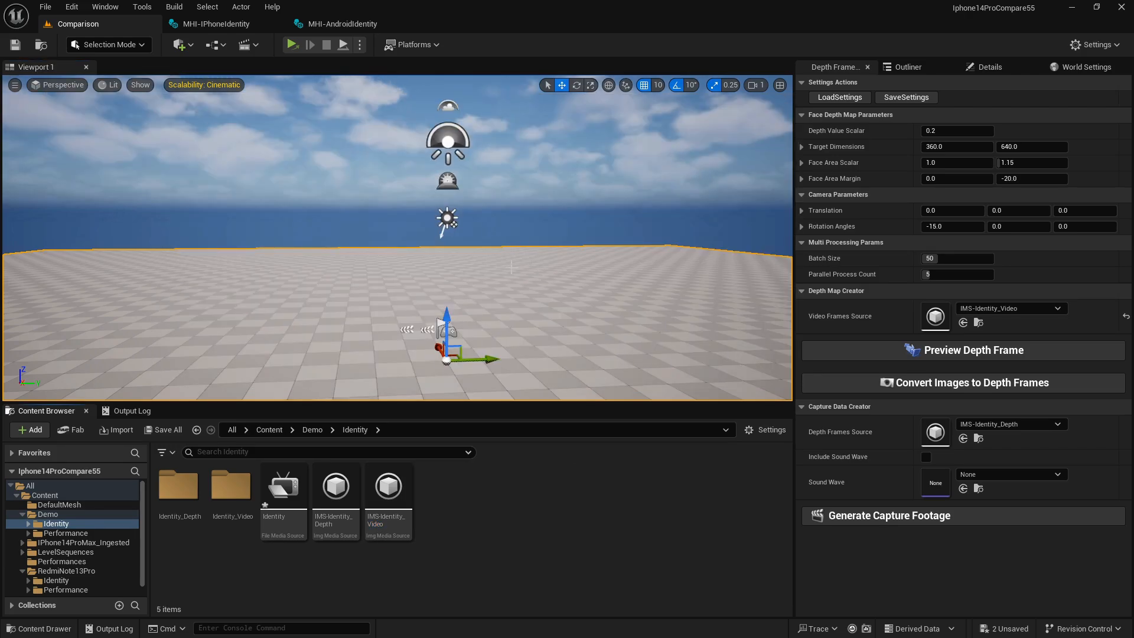
right_drag(512, 267, 490, 262)
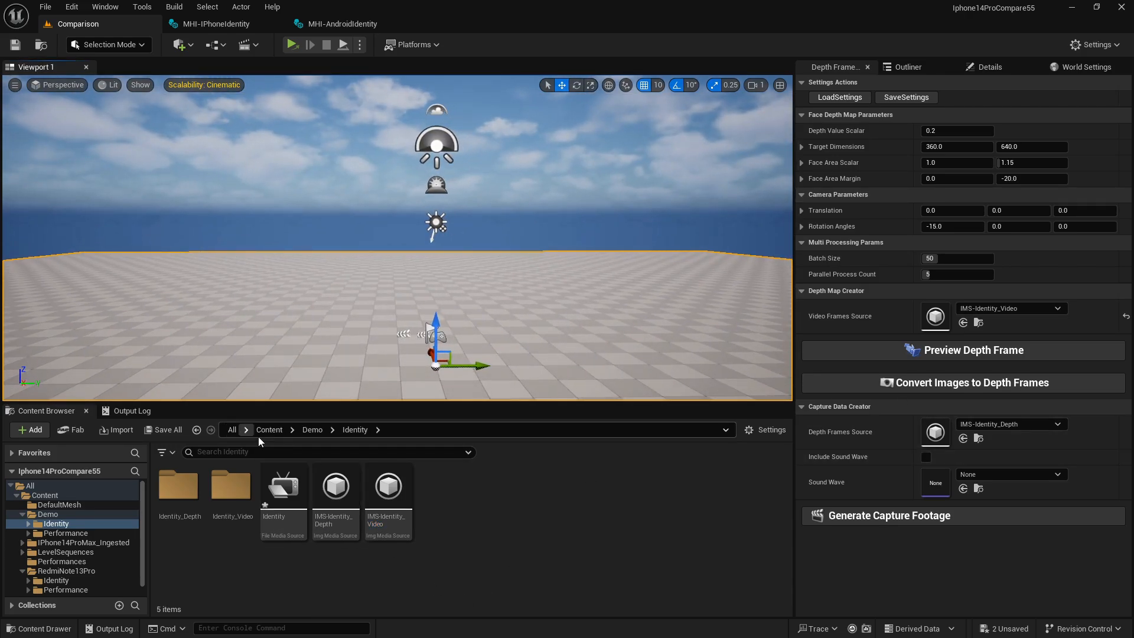
click(314, 431)
double_click(245, 493)
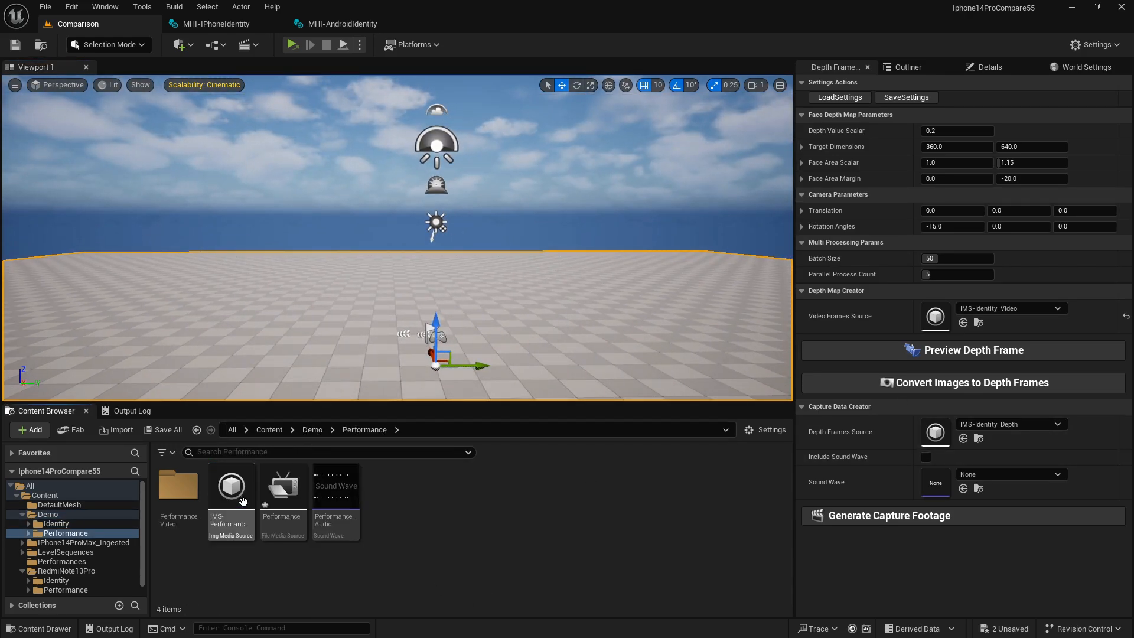
right_click(251, 496)
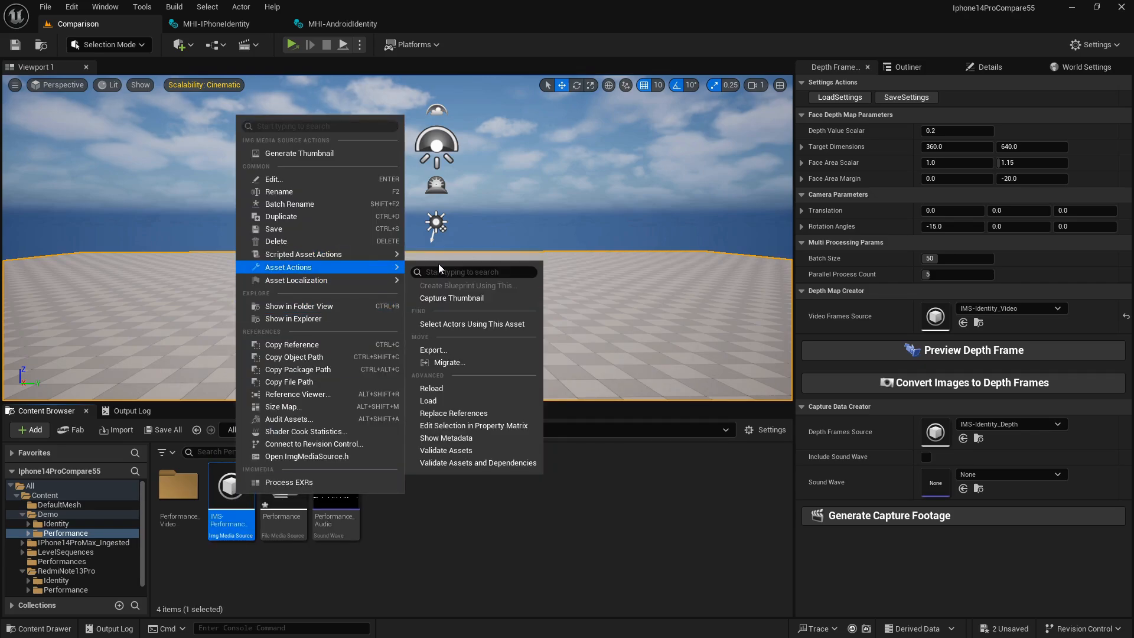
mouse_move(394, 257)
click(479, 259)
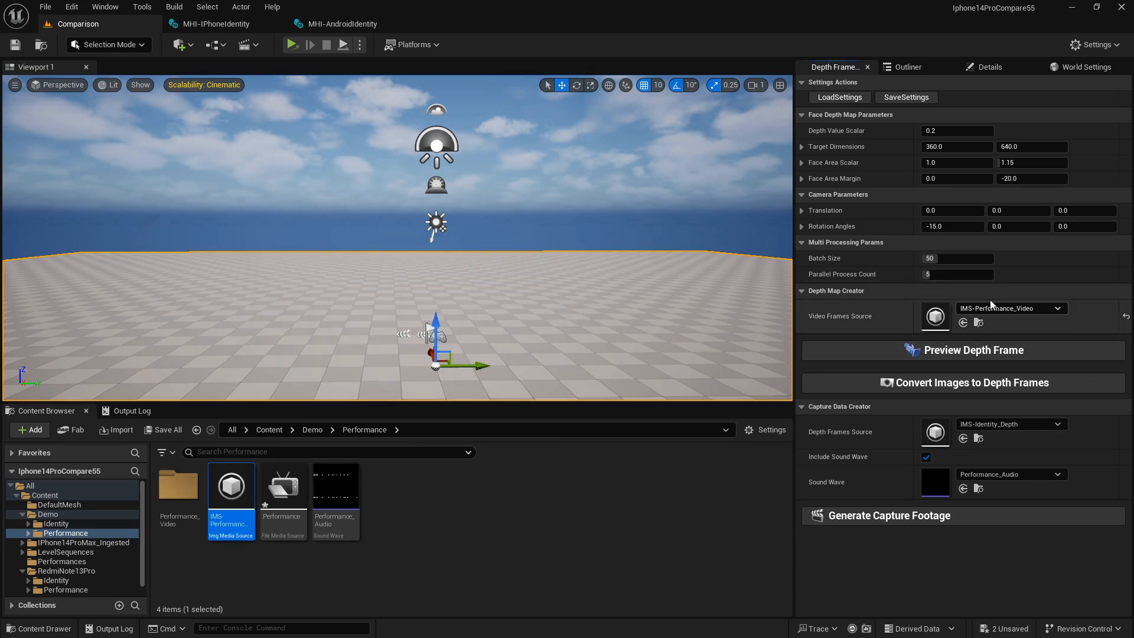
click(945, 275)
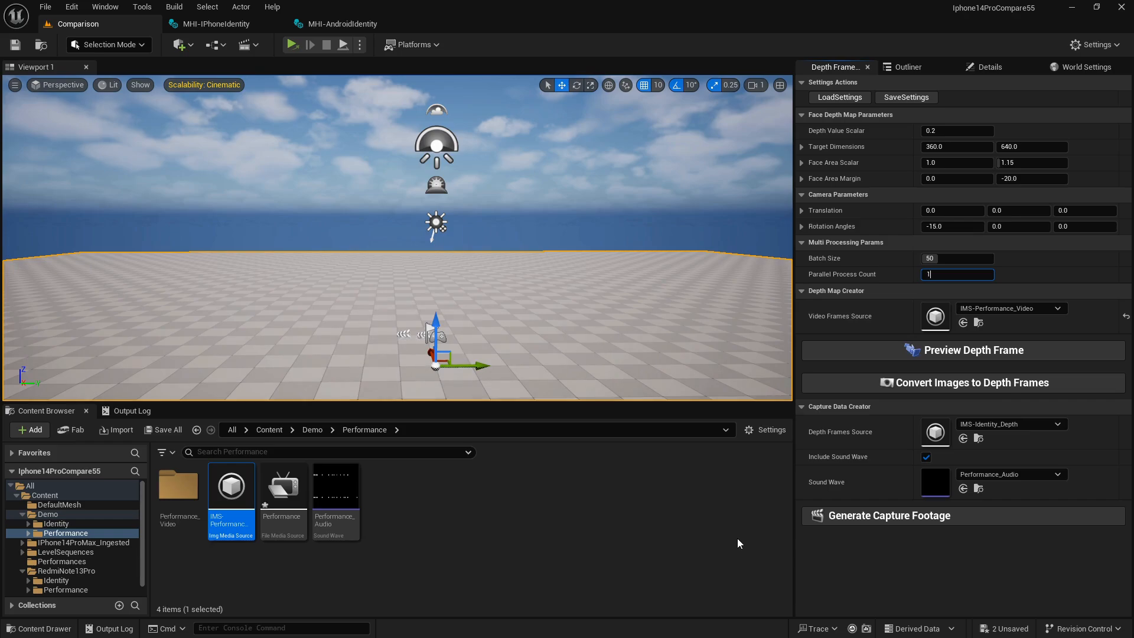
click(695, 548)
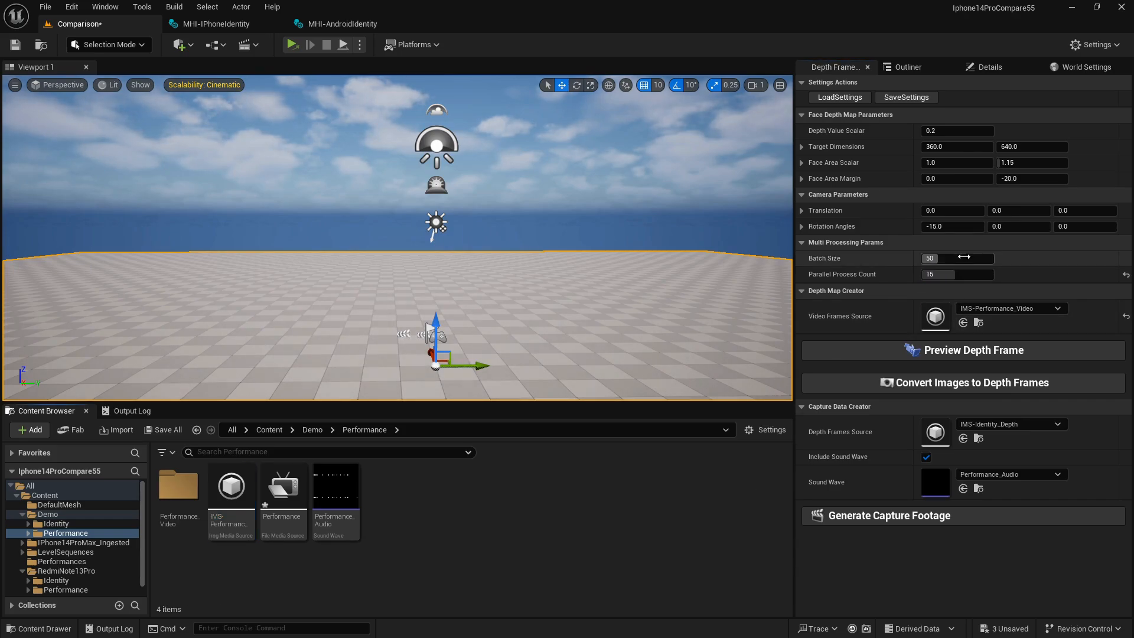
Switch to Task Manager again and examine the CPU utilisation and core details.
key(alt+Tab)
click(416, 356)
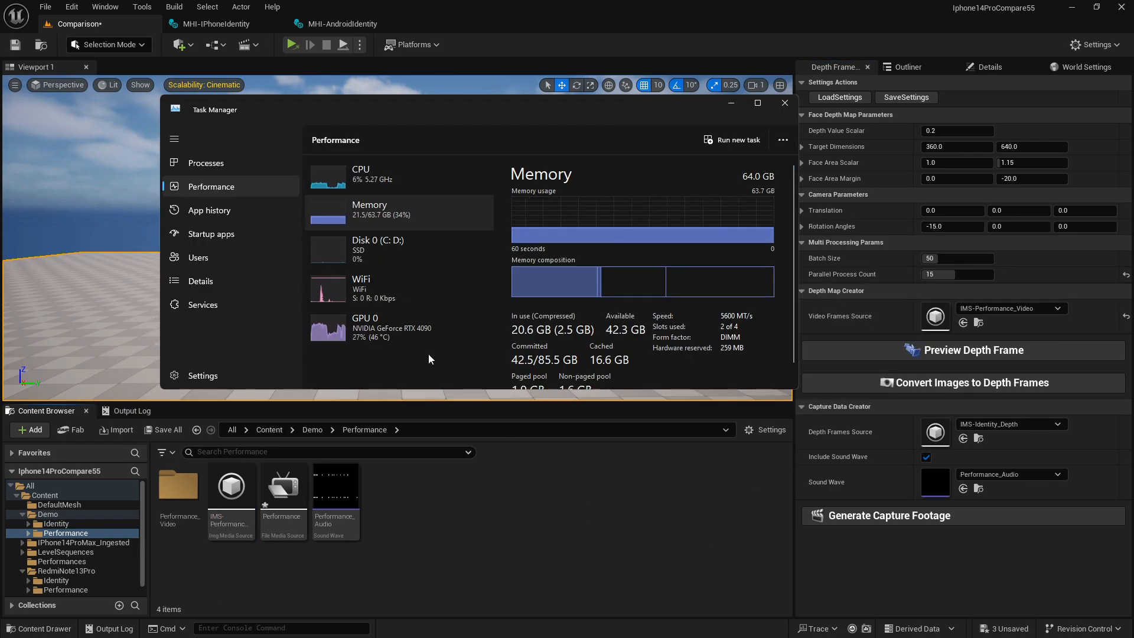
click(373, 174)
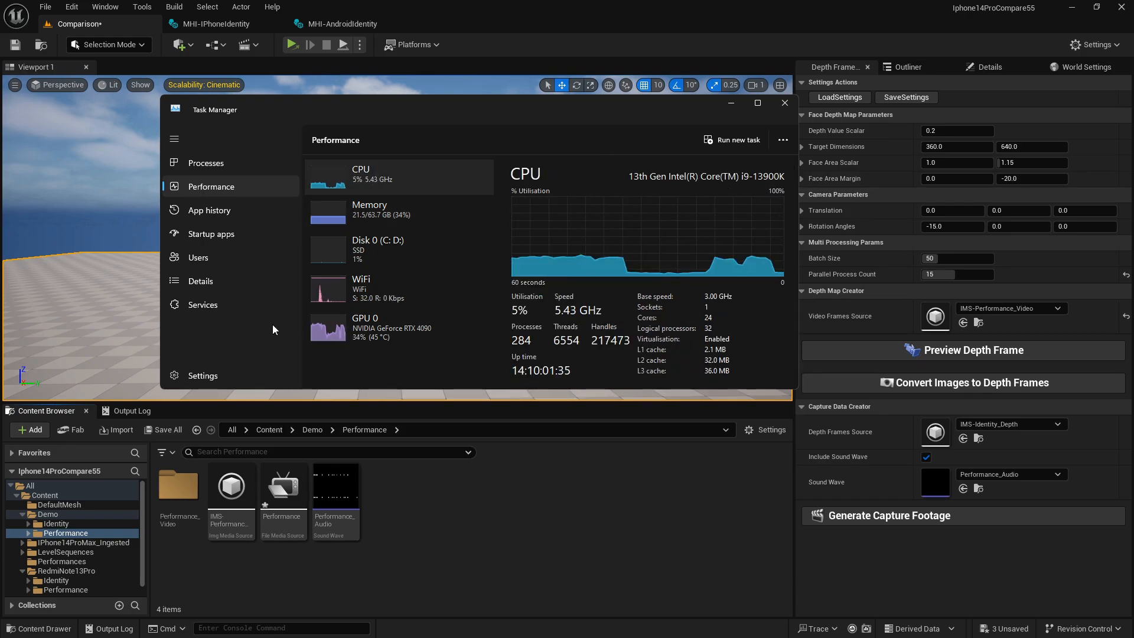
drag(641, 117, 618, 116)
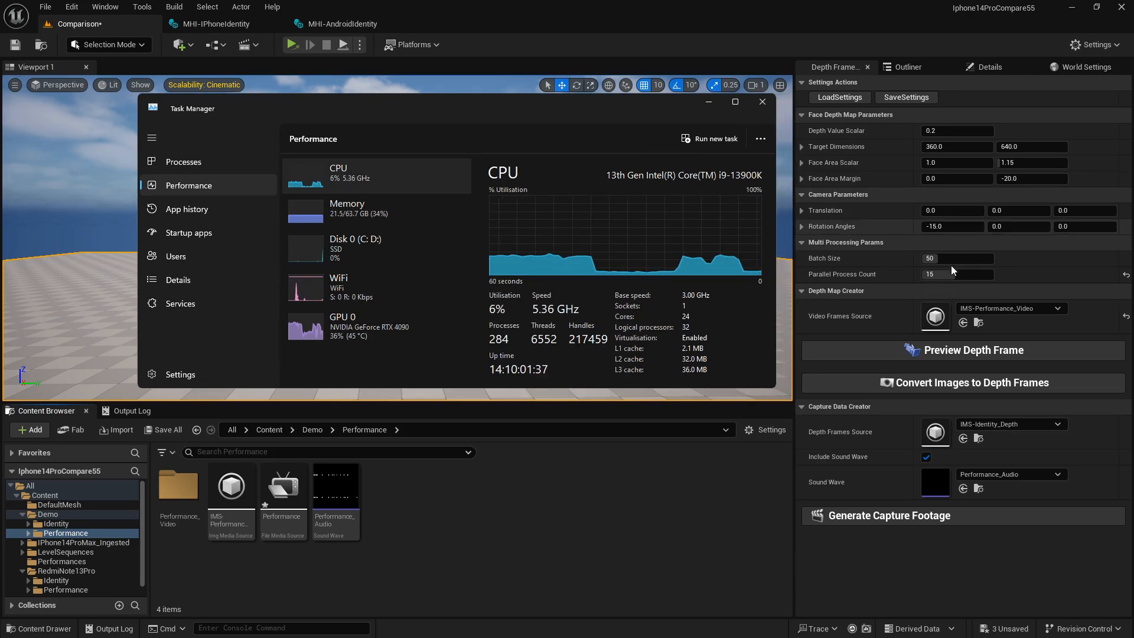
Return to Unreal Editor and convert the IMS-Performance_Video images to depth frames.
click(734, 537)
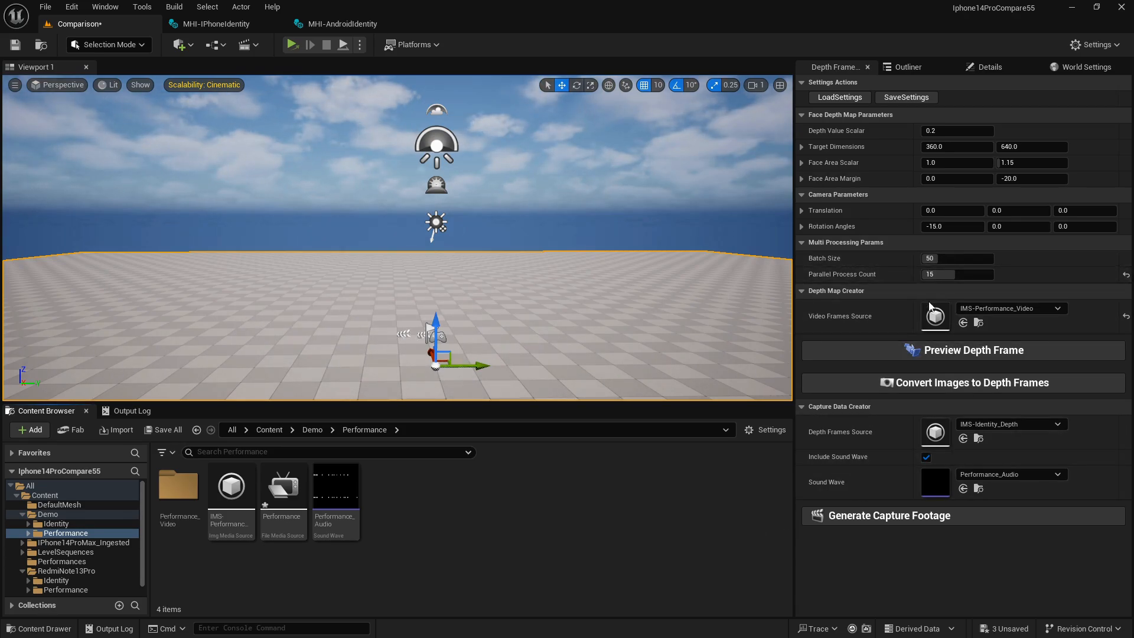
click(899, 390)
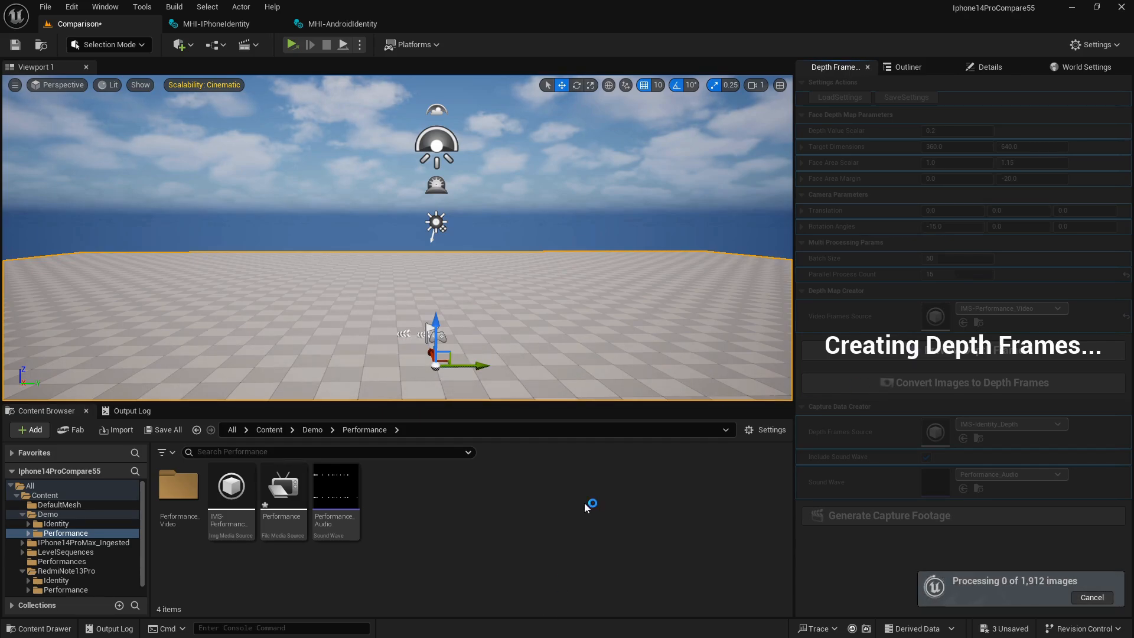
right_drag(620, 307, 552, 296)
key(d)
key(s)
key(a)
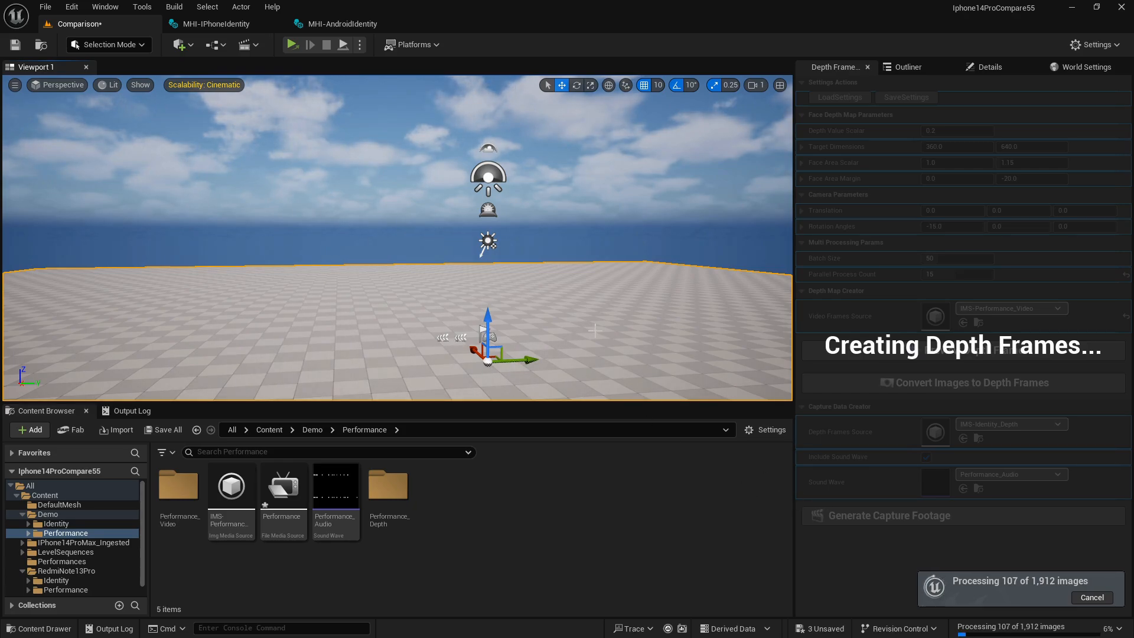
right_drag(536, 304, 590, 304)
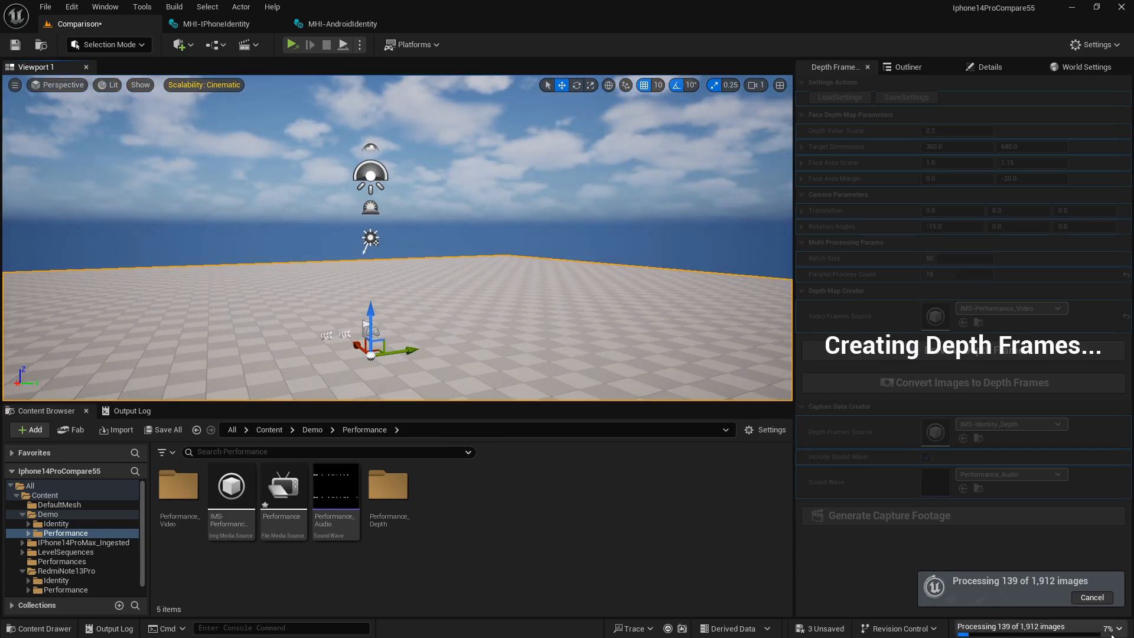
right_drag(394, 330, 348, 329)
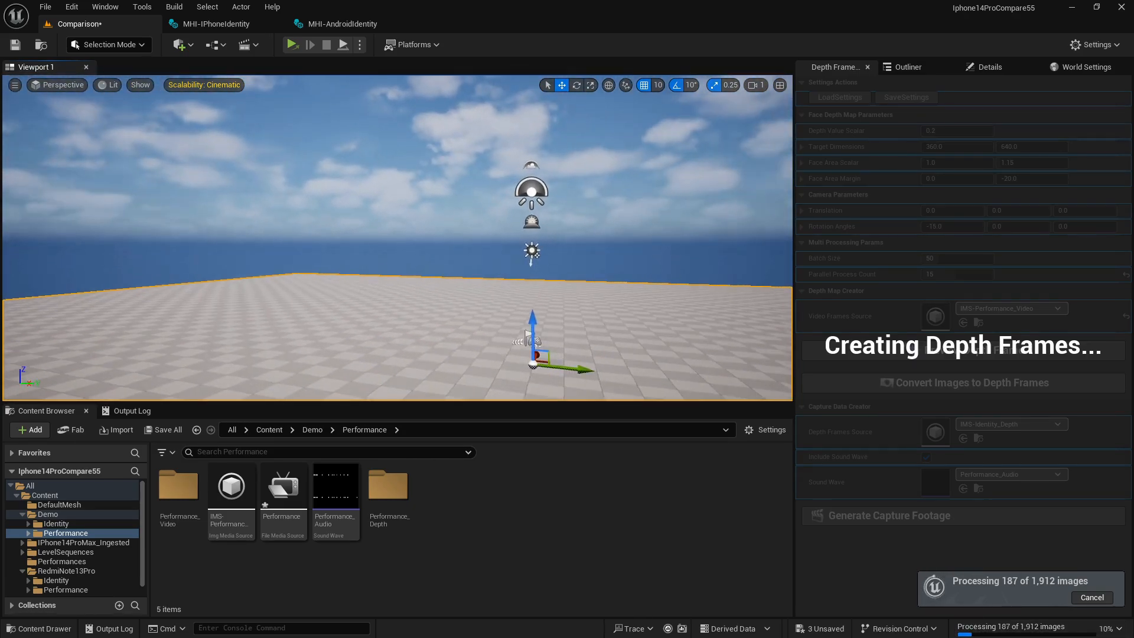
right_drag(499, 243, 597, 260)
right_drag(498, 242, 523, 233)
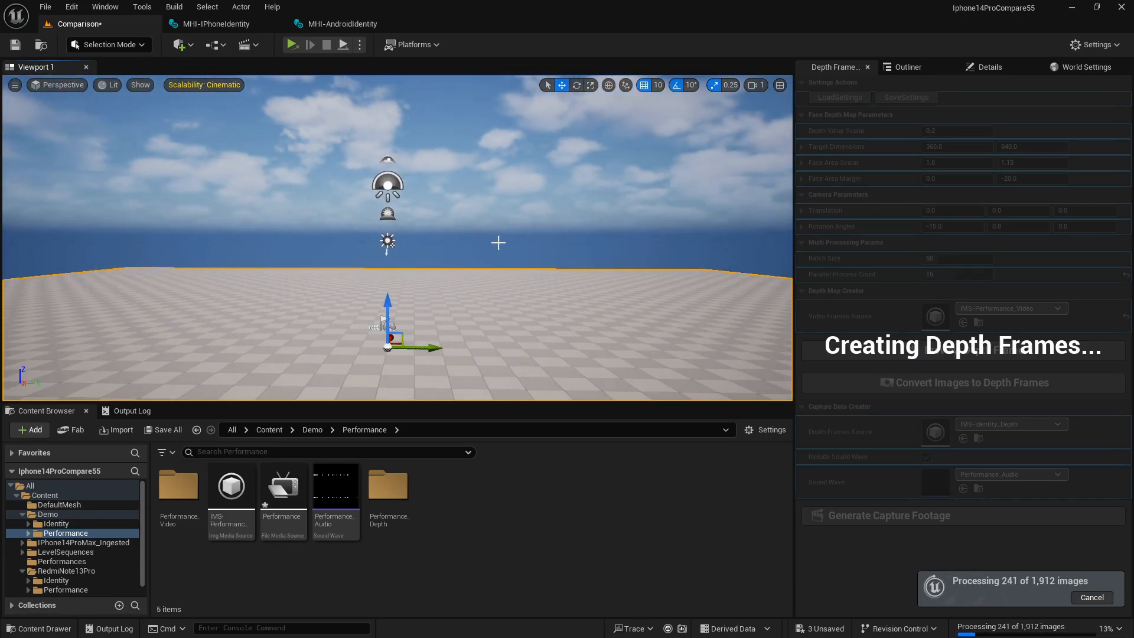
right_drag(583, 258, 638, 251)
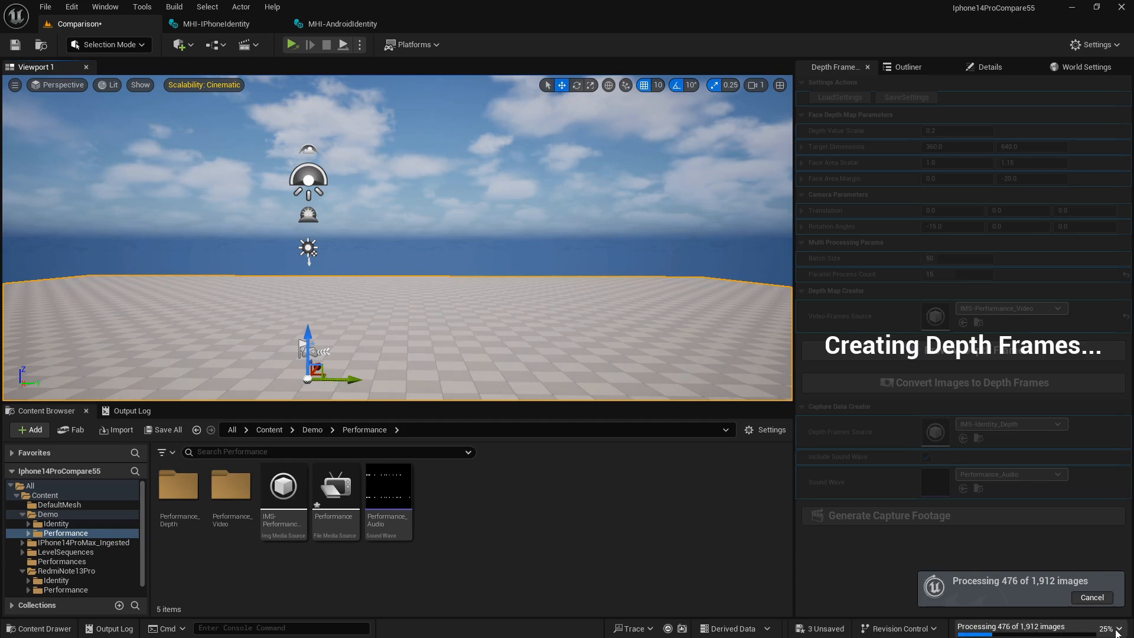
Cancel the running depth frame conversion and go back to the Content folder.
click(1112, 598)
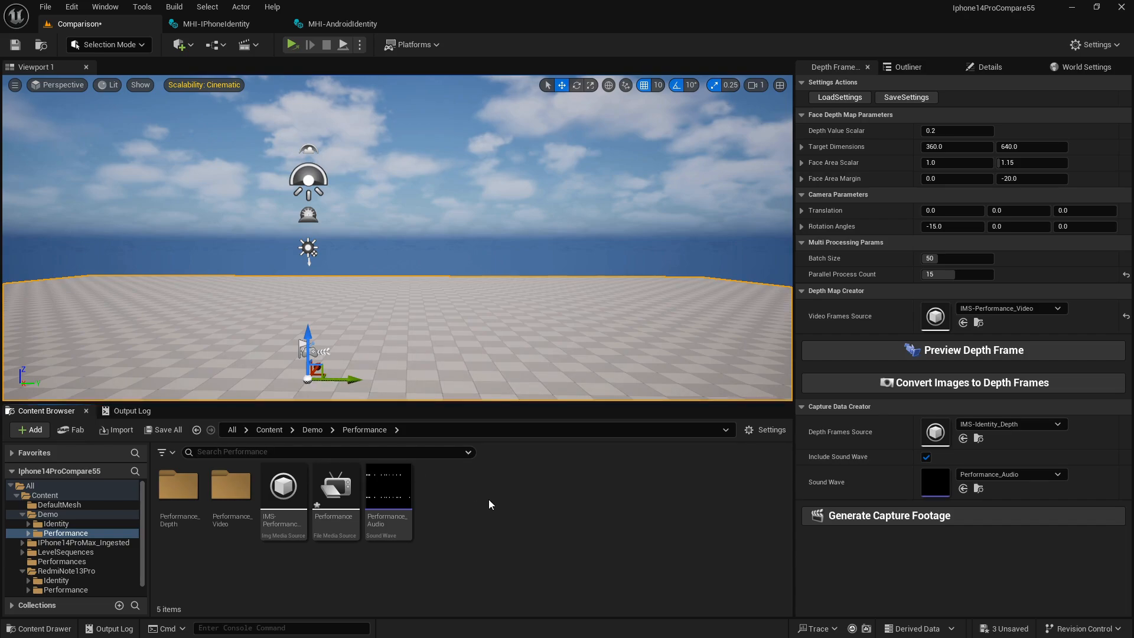
click(269, 429)
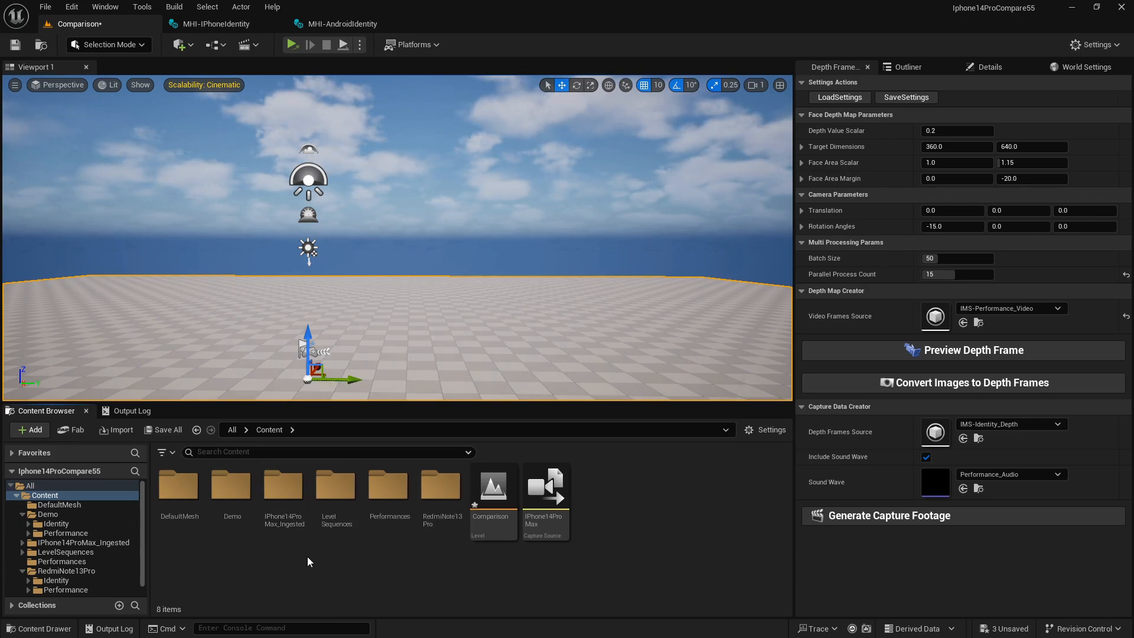
Look through the IPhone14ProMax_Ingested folder and the RedmiNote13Pro/Identity folder, then return to the Content folder.
double_click(297, 535)
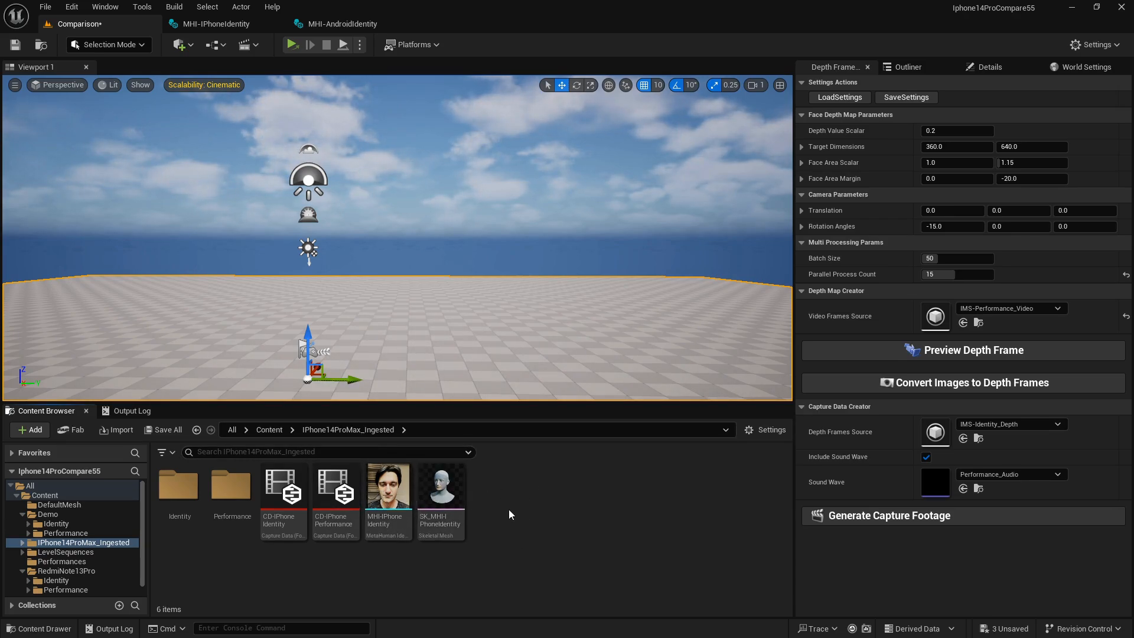
key(alt+Left)
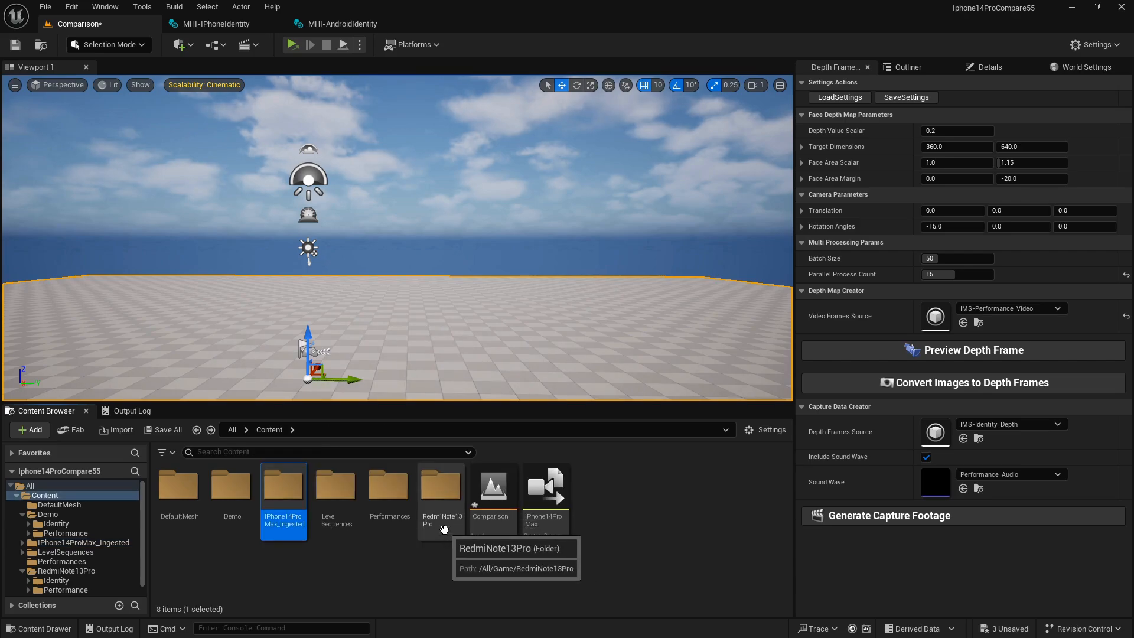
double_click(443, 529)
double_click(179, 487)
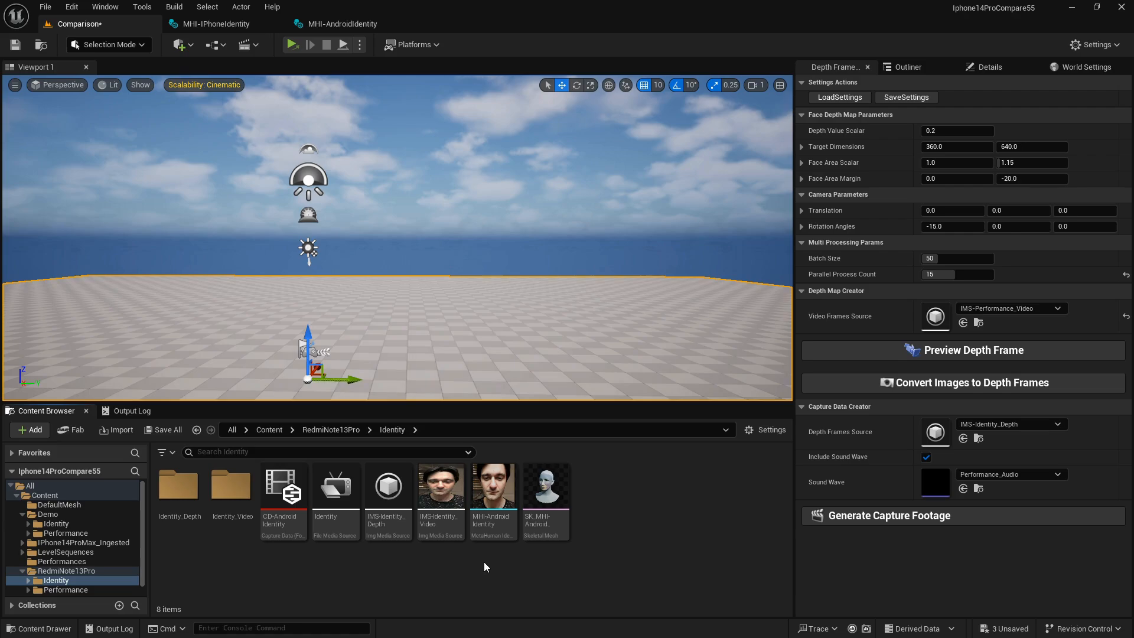
key(alt+Left)
key(alt+Left)
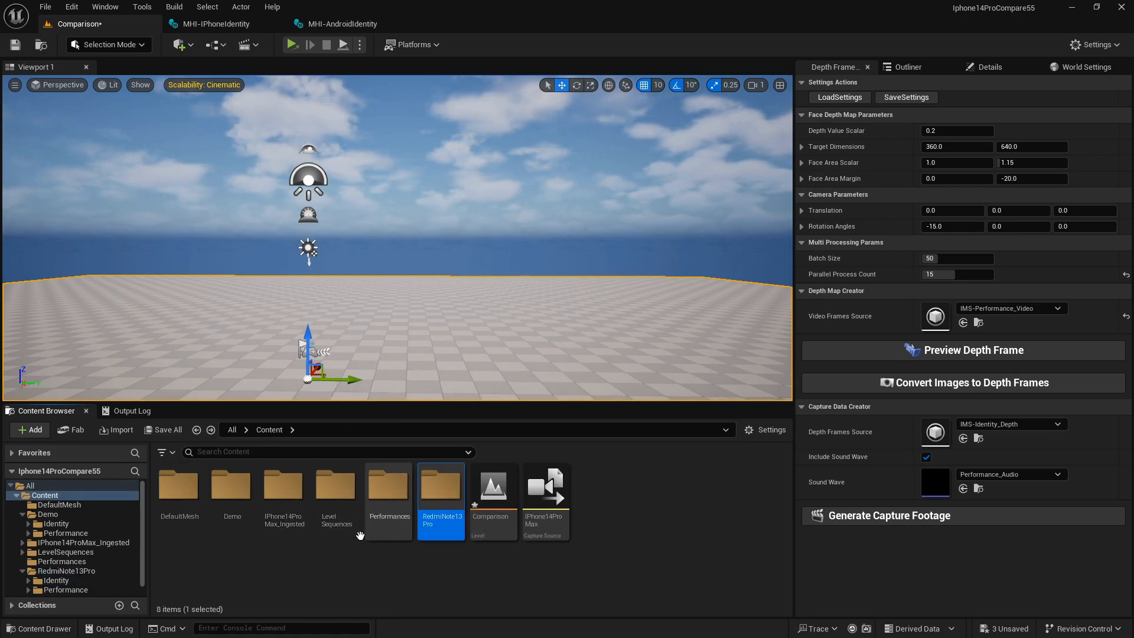
Open the MHI-IPhoneIdentity asset from IPhone14ProMax_Ingested and compare its footage with the fitted mesh in the neutral pose.
double_click(283, 485)
double_click(387, 518)
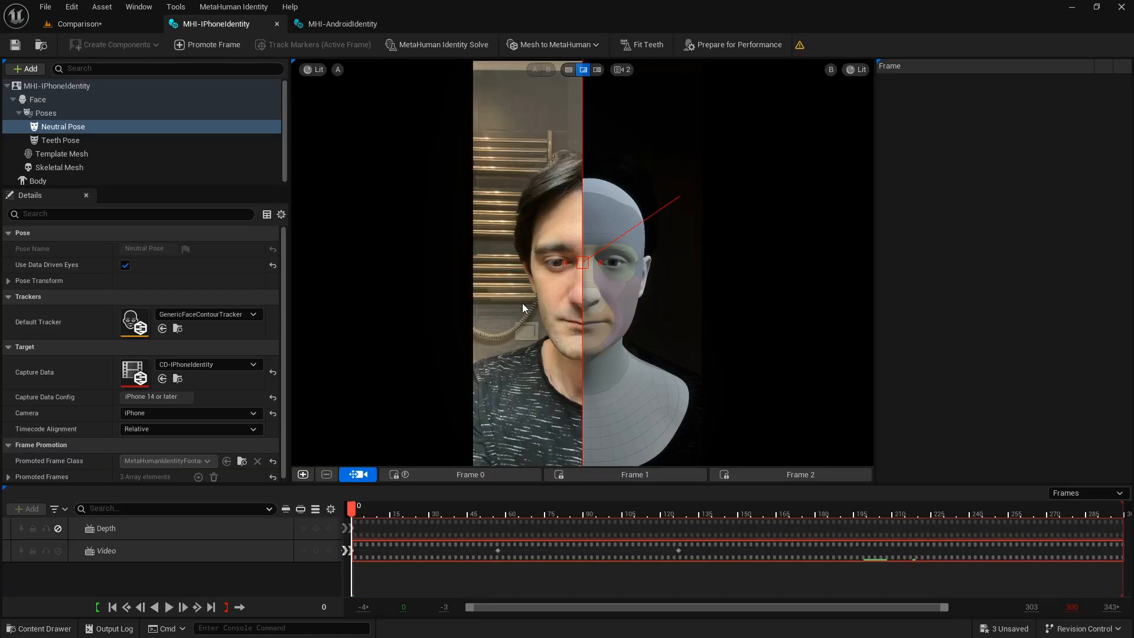
middle_drag(522, 303, 497, 315)
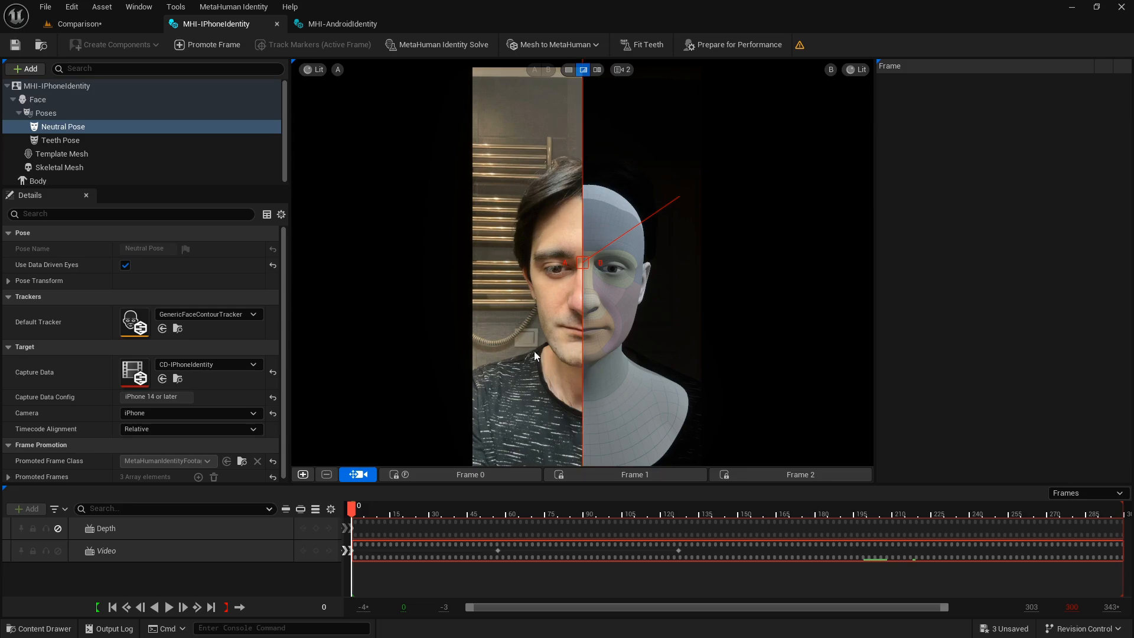
middle_drag(561, 316, 555, 317)
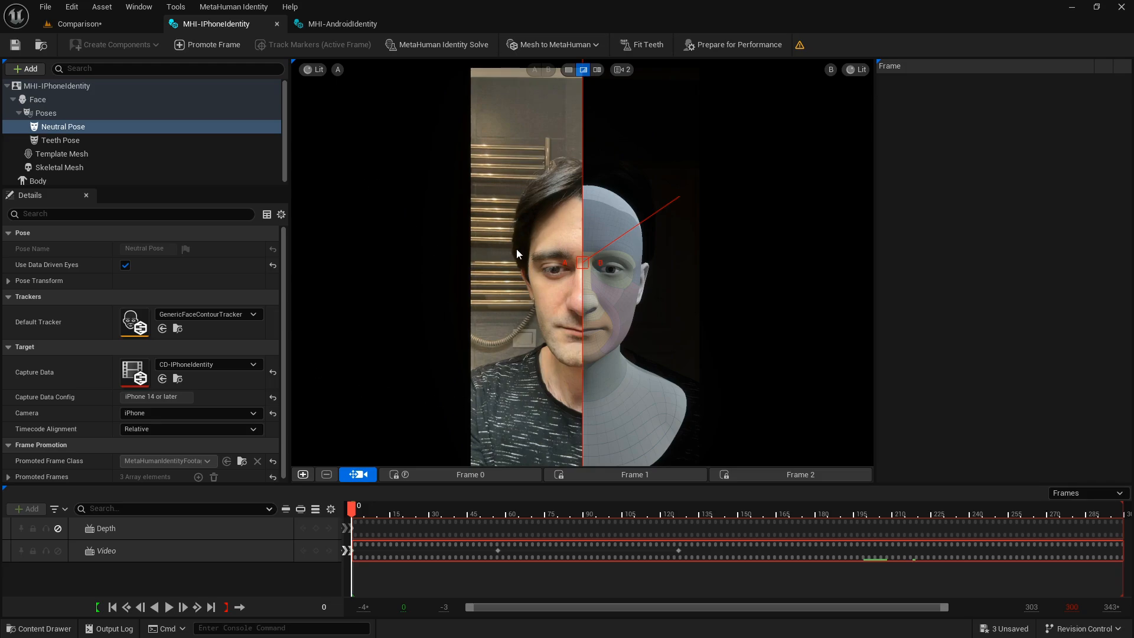
mouse_move(516, 249)
right_down()
mouse_move(465, 250)
mouse_move(509, 259)
right_up()
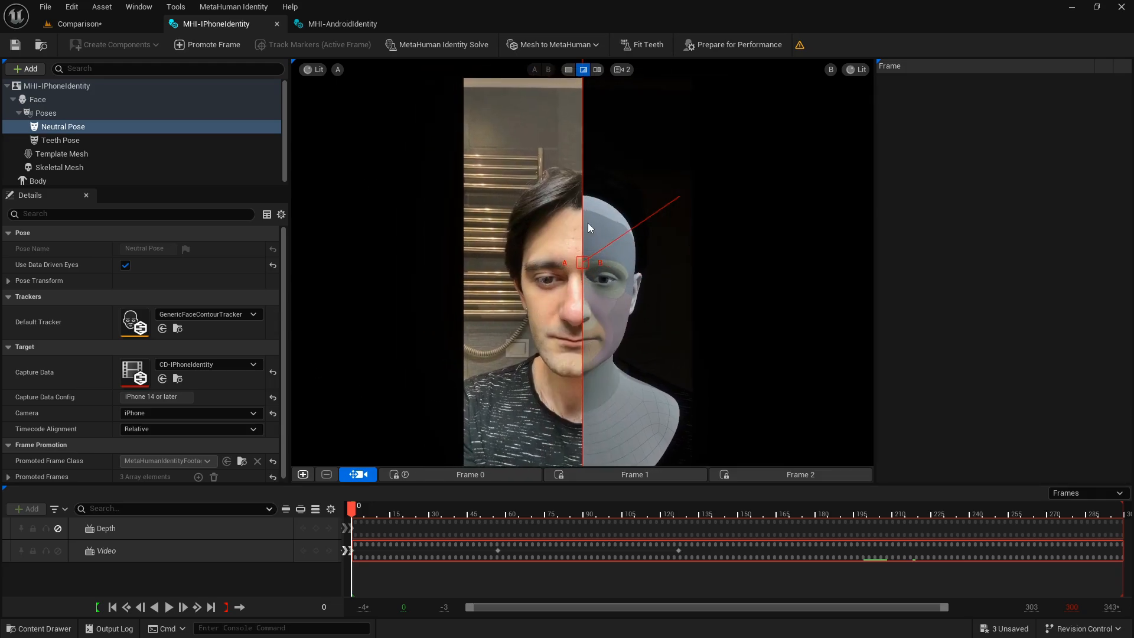
right_drag(571, 221, 577, 216)
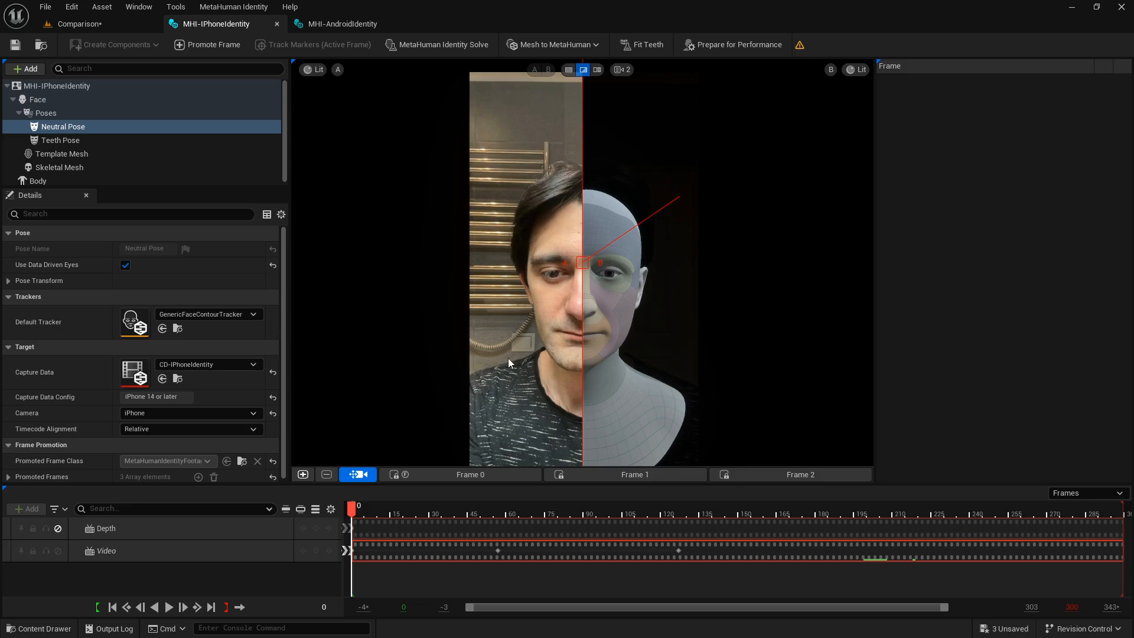
right_drag(566, 335, 539, 324)
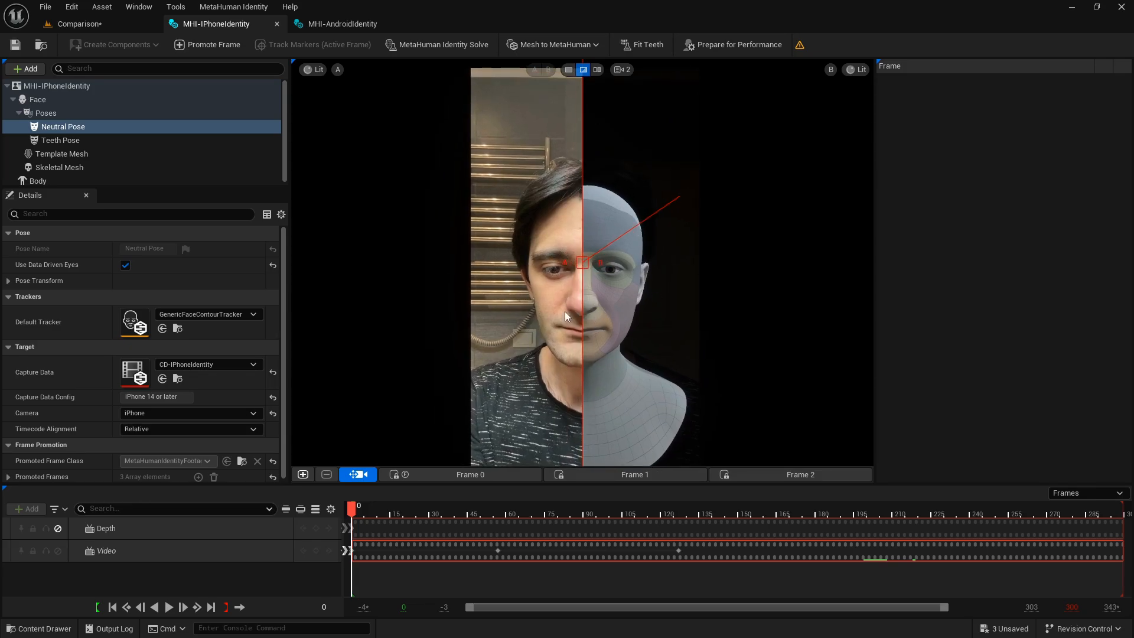
Switch to MHI-AndroidIdentity and compare its footage with the fitted face mesh in the neutral pose.
click(345, 26)
right_drag(509, 290, 540, 324)
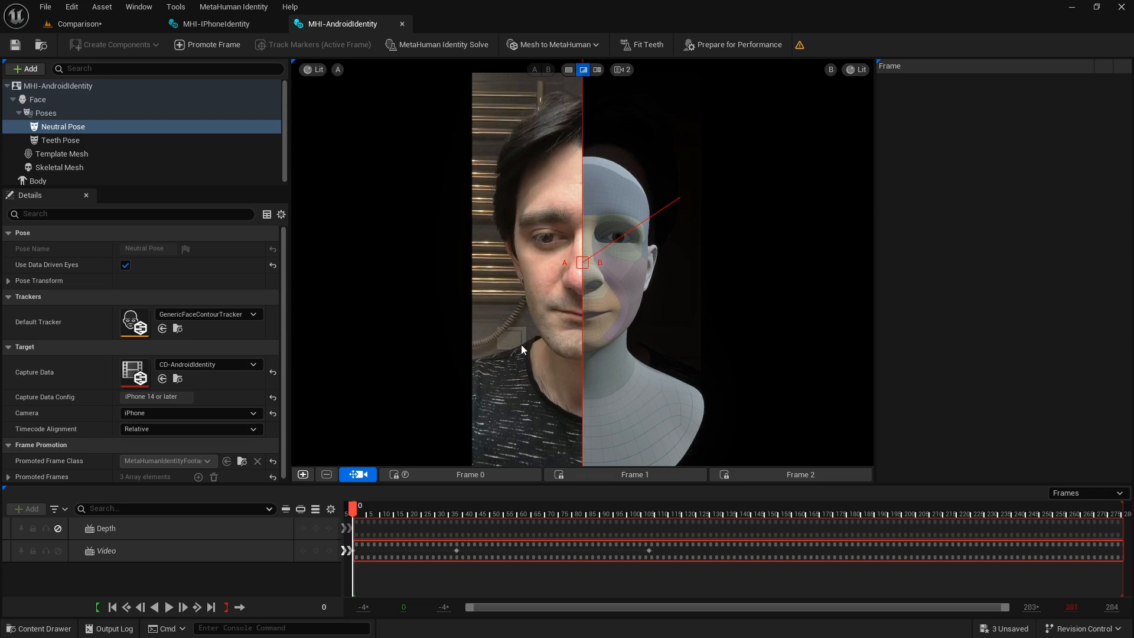
mouse_move(628, 231)
mouse_down()
mouse_move(634, 243)
mouse_move(619, 212)
mouse_move(639, 239)
mouse_move(633, 204)
mouse_move(624, 219)
mouse_move(635, 249)
mouse_move(617, 214)
mouse_up()
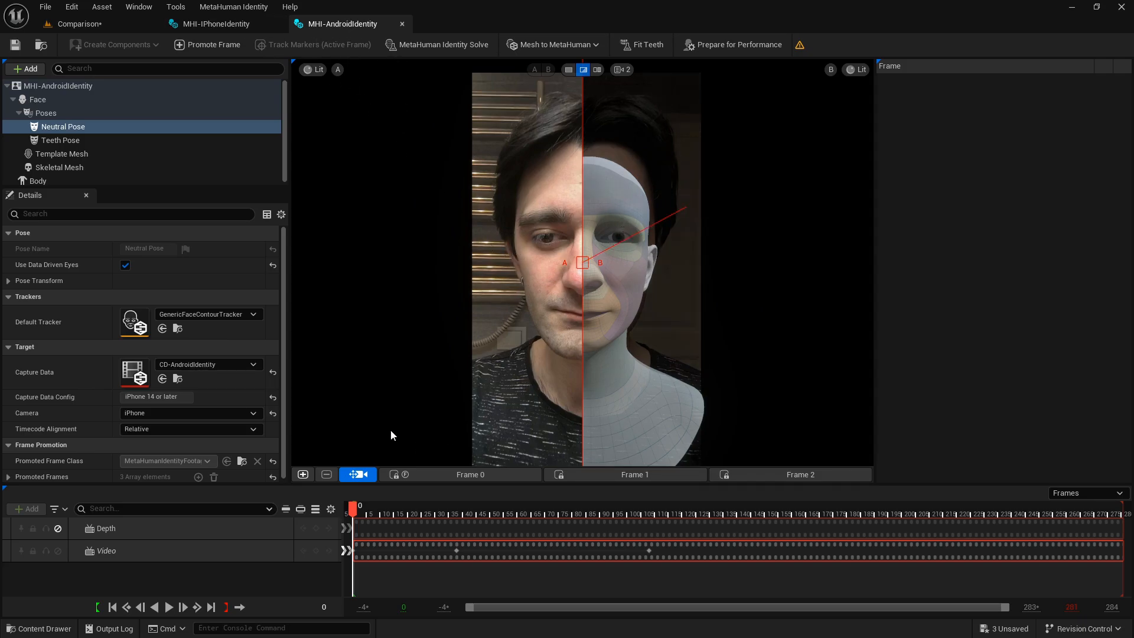
In MHI-IPhoneIdentity, switch to the single view and show the Depth Mesh in view A.
click(217, 24)
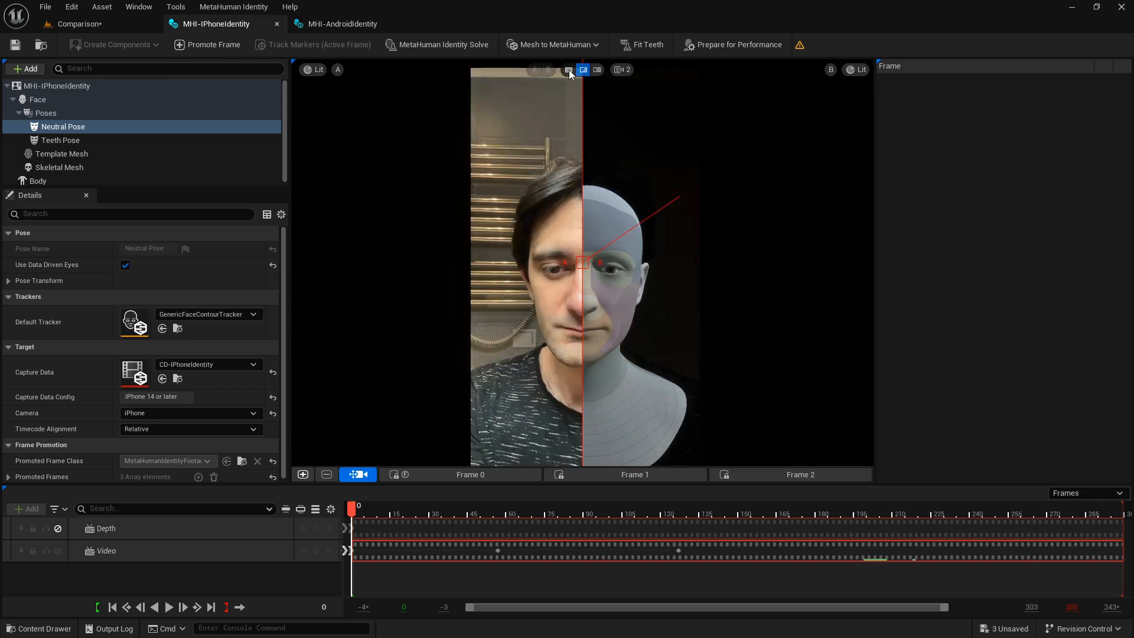
click(569, 70)
click(338, 70)
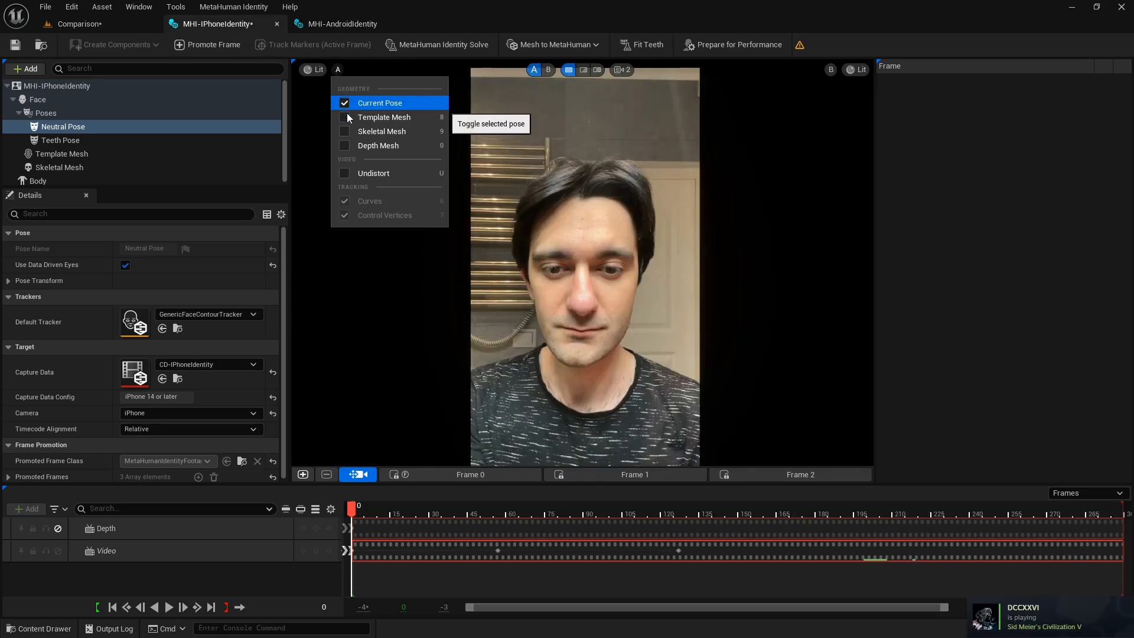
click(346, 146)
drag(580, 314, 581, 309)
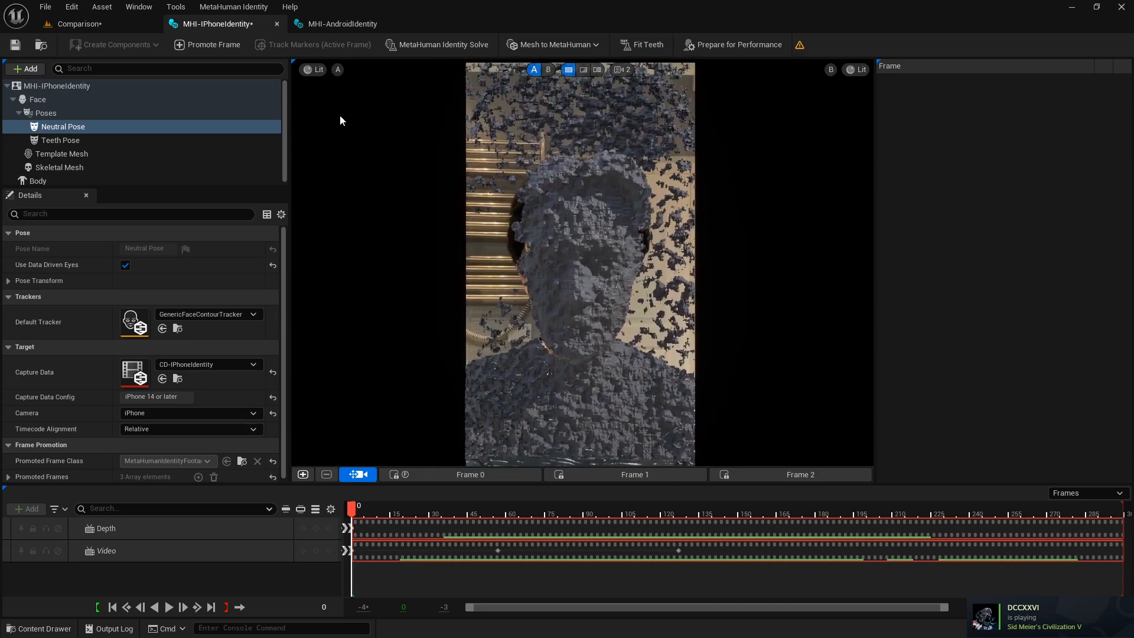
Hide the Current Pose in view A of the iPhone identity and view the depth mesh in profile.
click(338, 70)
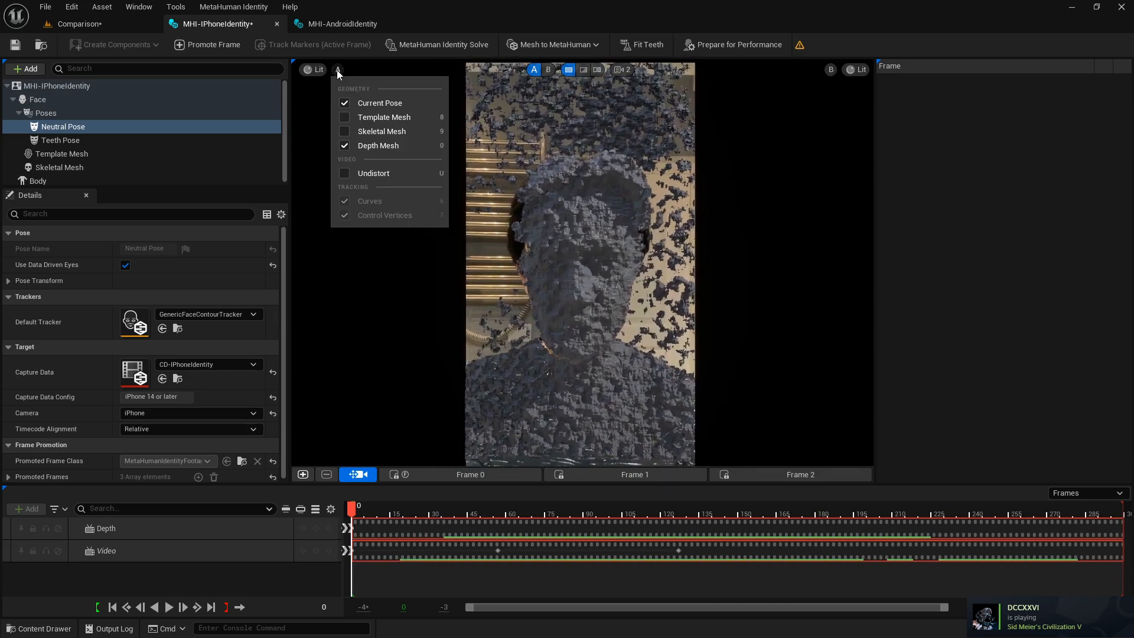
click(358, 104)
right_drag(606, 250, 446, 242)
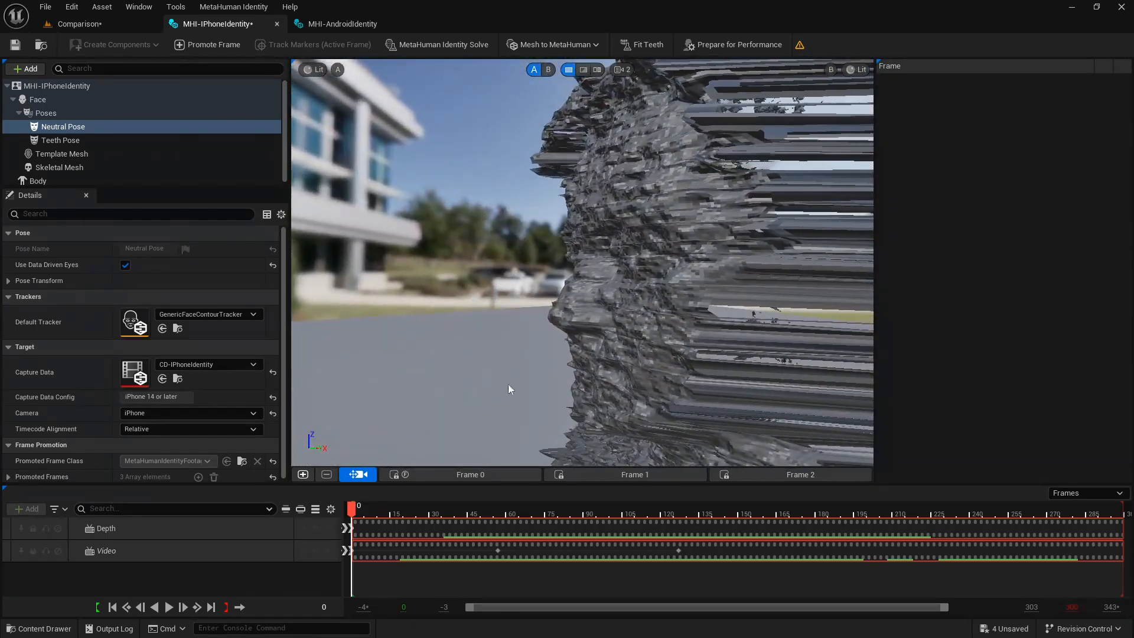
Play back the iPhone identity's depth mesh and examine it from the side and the front.
drag(353, 509, 367, 508)
key(space)
alt+drag(426, 364, 750, 361)
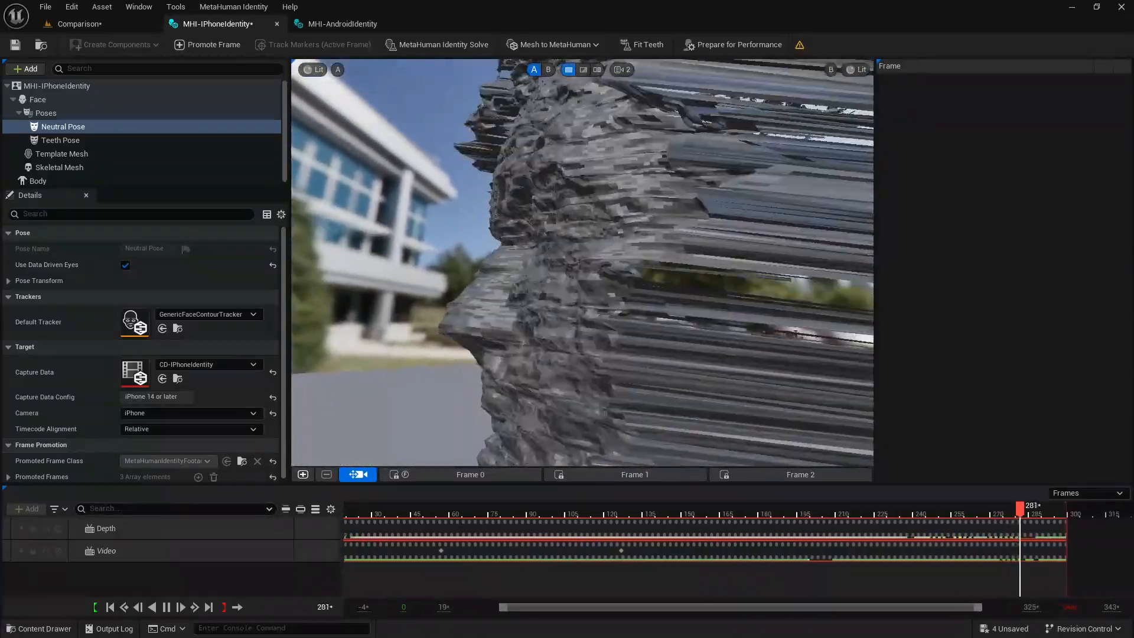
mouse_move(581, 263)
alt+mouse_down()
mouse_move(794, 265)
mouse_move(591, 263)
alt+mouse_up()
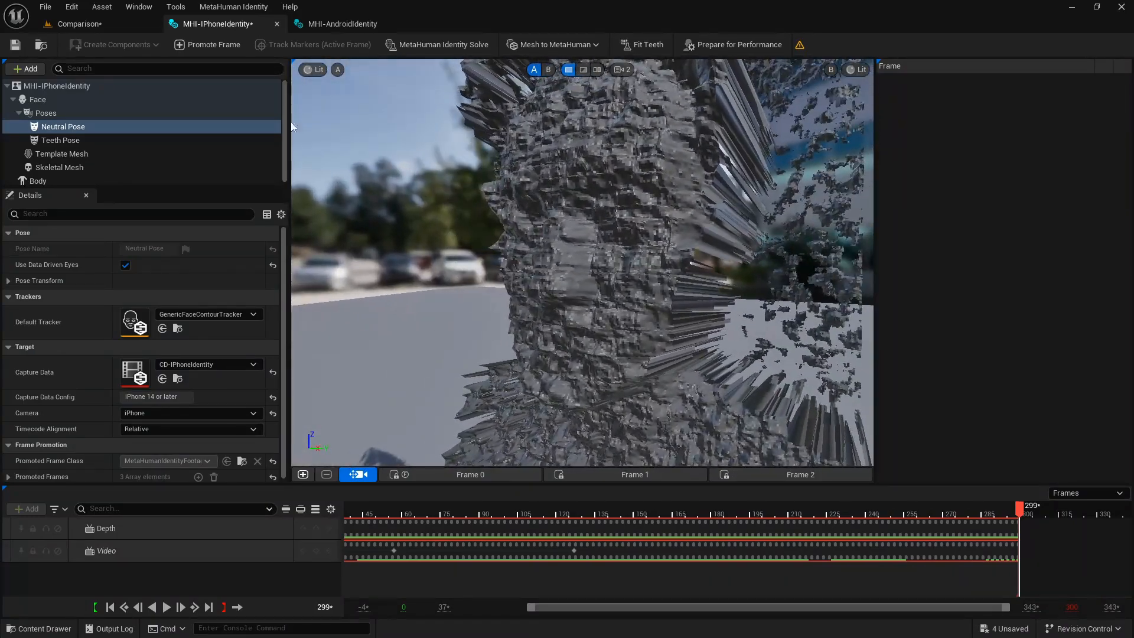
In MHI-AndroidIdentity, switch to the single view, show the Depth Mesh in view A and move to frame 1.
click(328, 27)
click(567, 69)
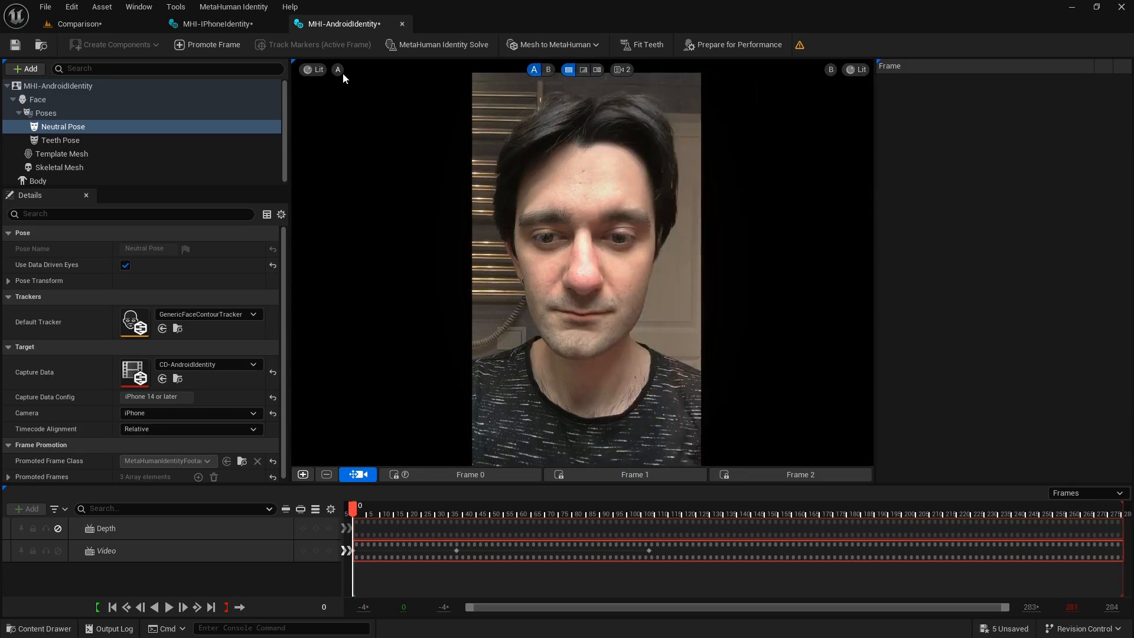
click(338, 70)
click(345, 147)
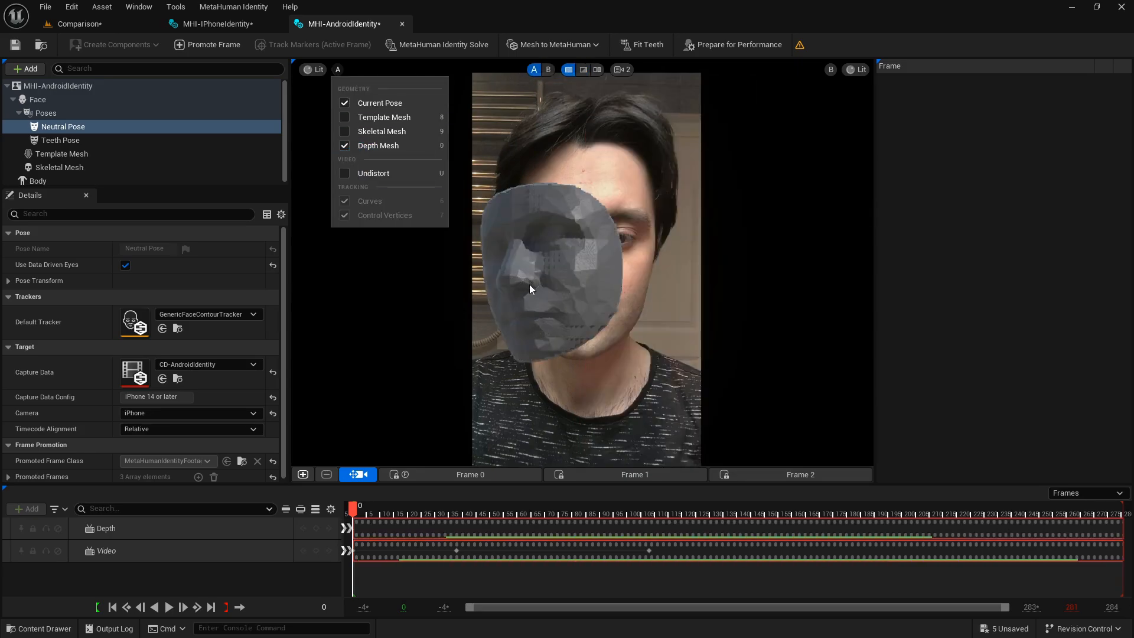
click(527, 347)
mouse_move(353, 509)
mouse_down()
mouse_move(370, 509)
mouse_move(362, 495)
mouse_up()
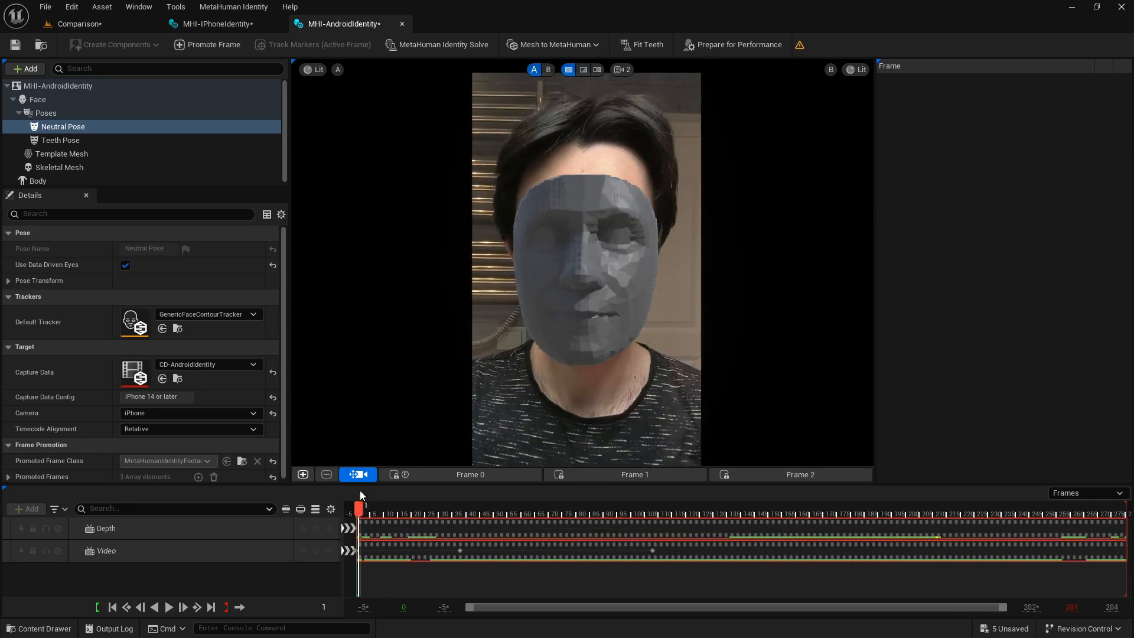
Hide the Current Pose in view A of the Android identity and play back its depth mesh from an angle.
click(337, 70)
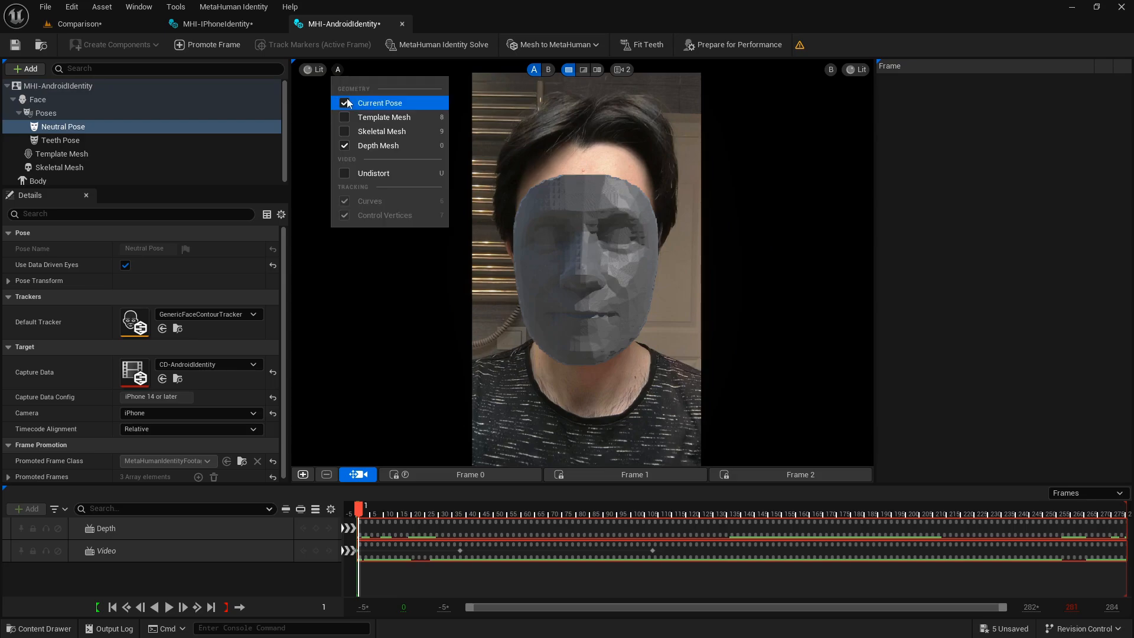
click(378, 103)
alt+drag(507, 266, 536, 282)
click(390, 511)
key(space)
scroll(401, 283, up, 3)
scroll(446, 281, down, 4)
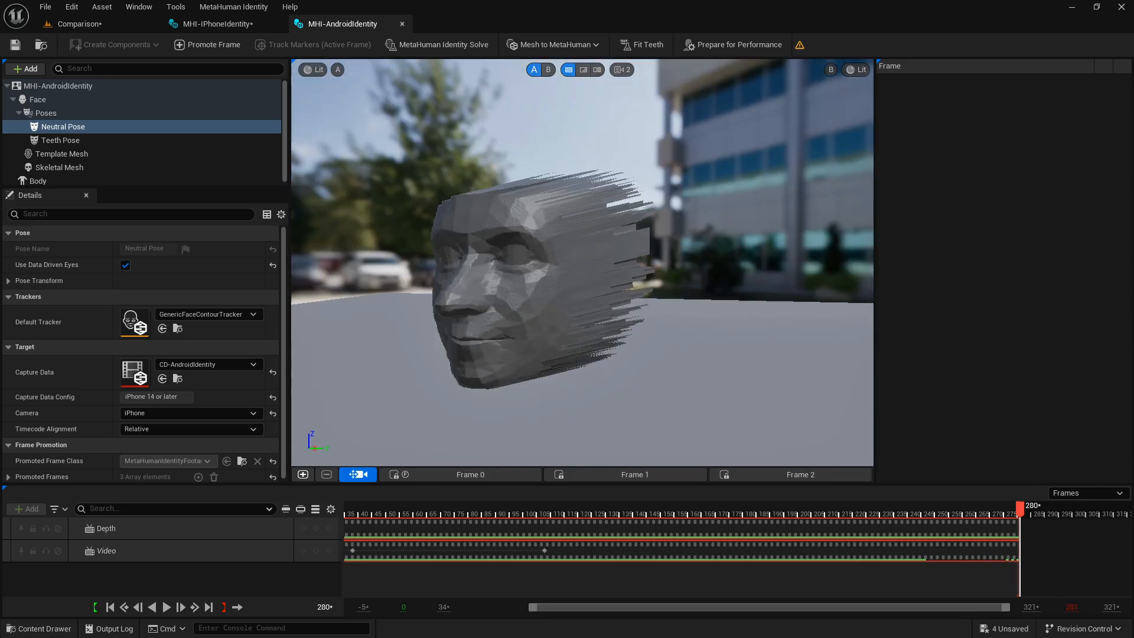
Return to MHI-IPhoneIdentity and examine its depth mesh from the front for comparison.
click(230, 27)
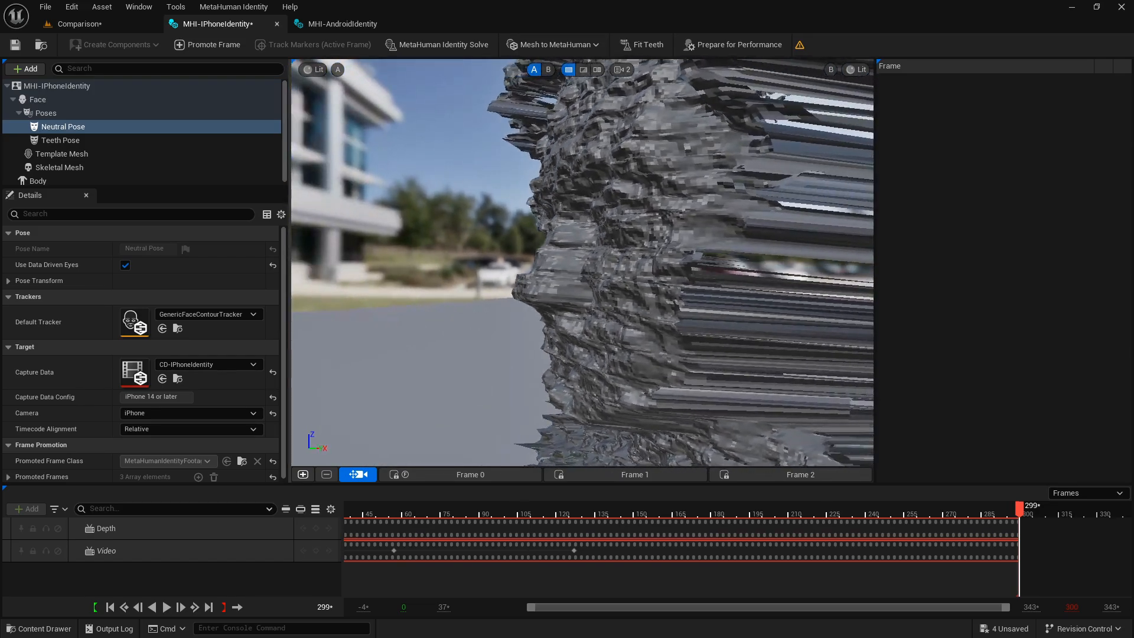
alt+drag(578, 263, 688, 264)
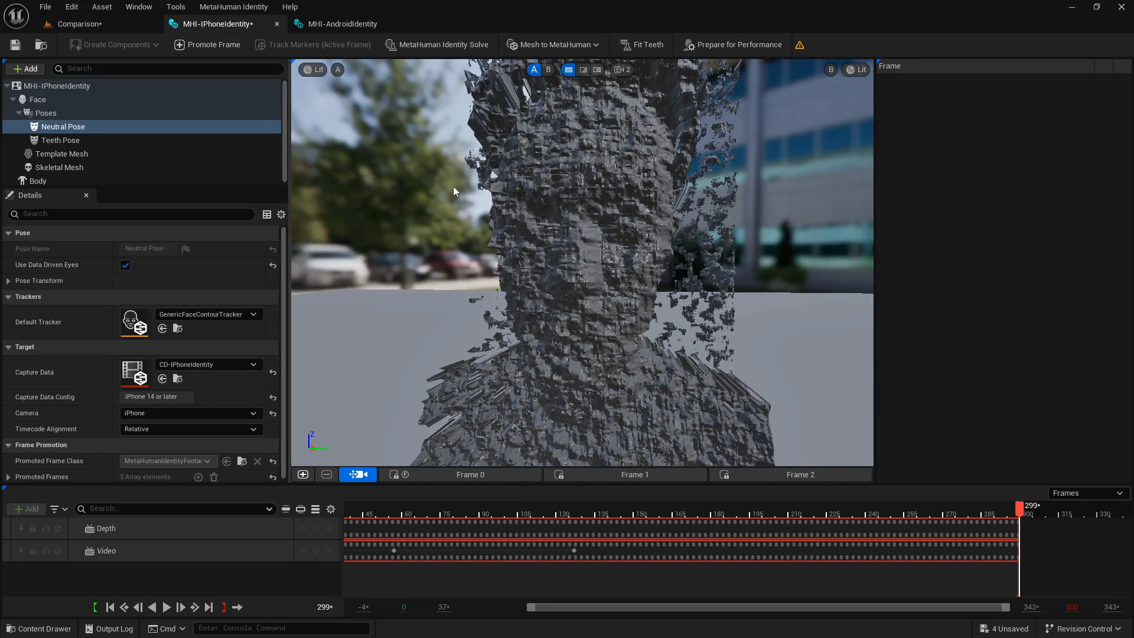
Return to the Comparison level and go back to the Content folder.
click(98, 25)
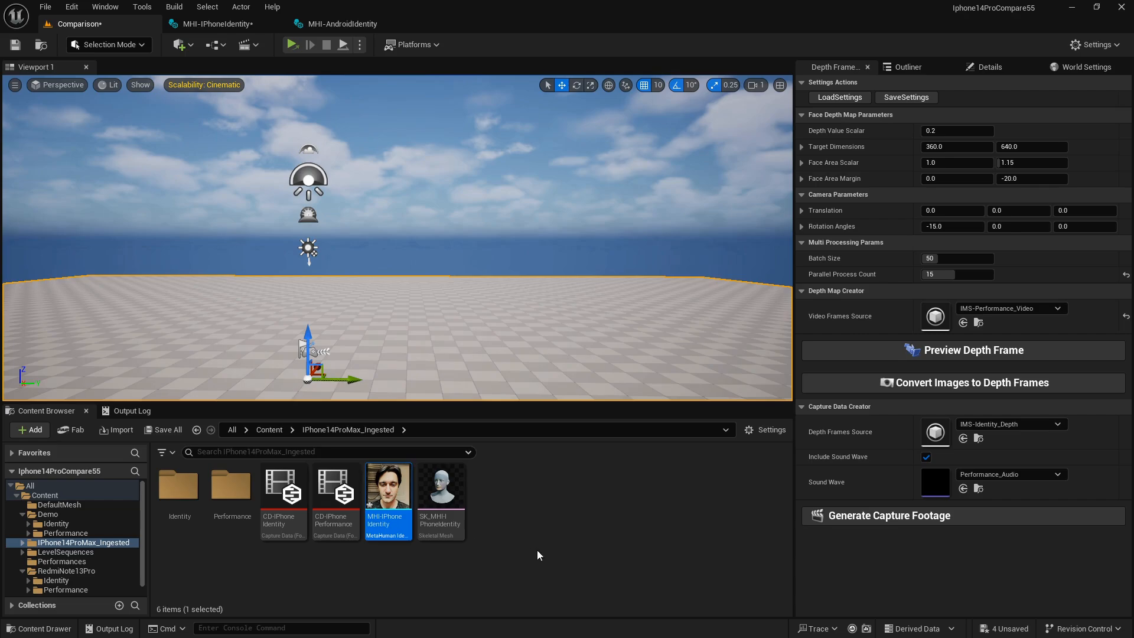
click(537, 555)
click(268, 430)
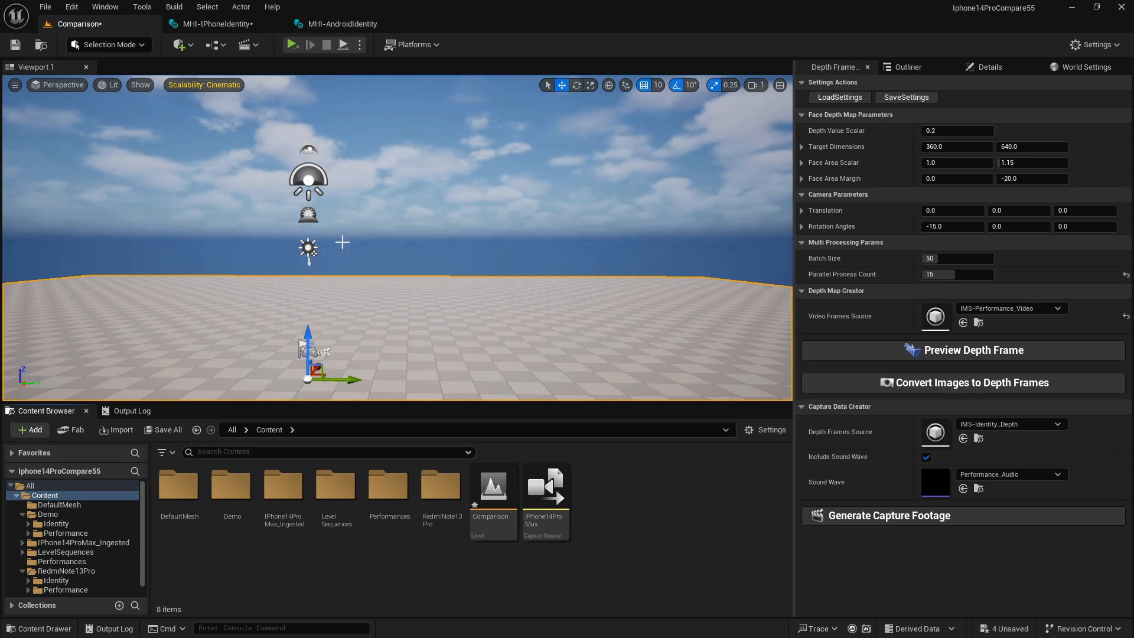
mouse_move(1028, 16)
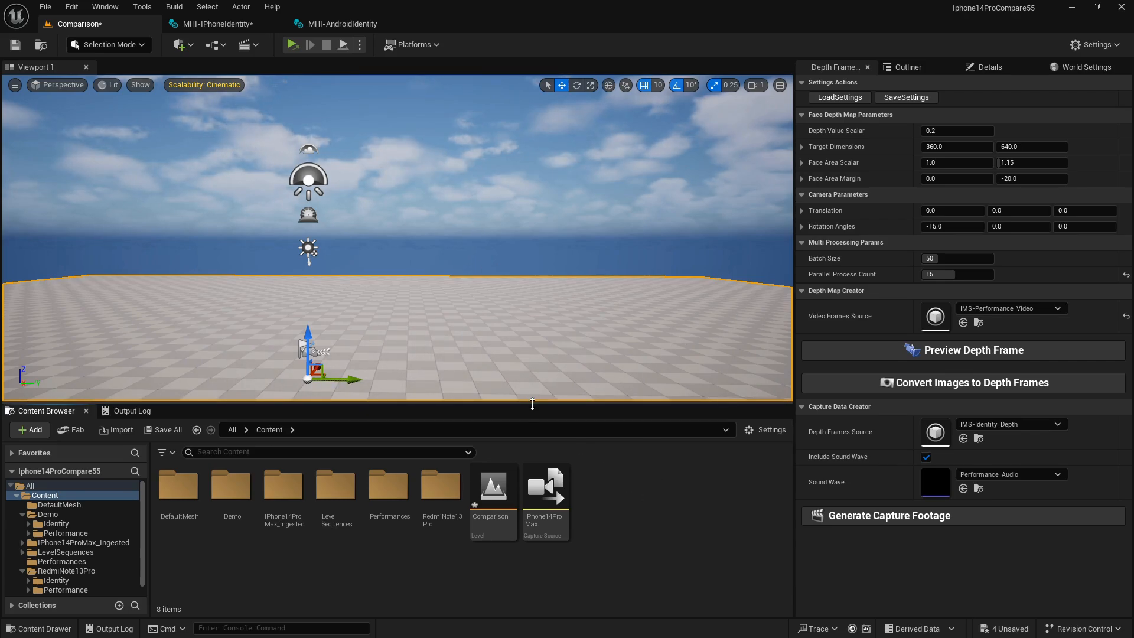
drag(532, 402, 532, 405)
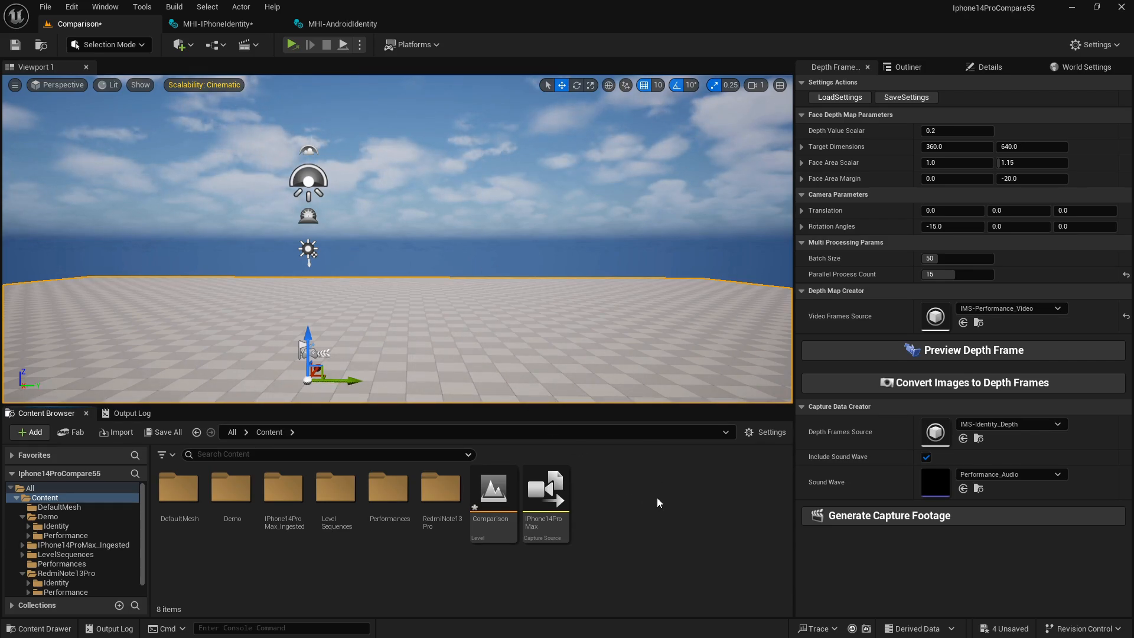